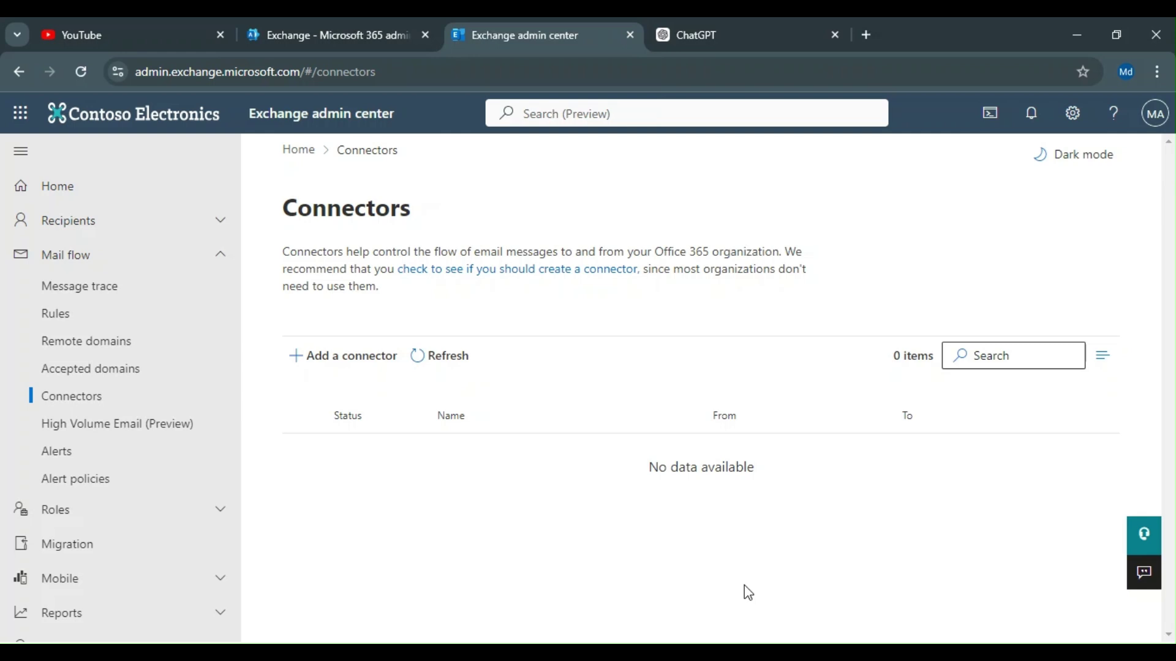
Step: Start a new connector, trying Office 365, your email server and partner organization as the source
click(332, 356)
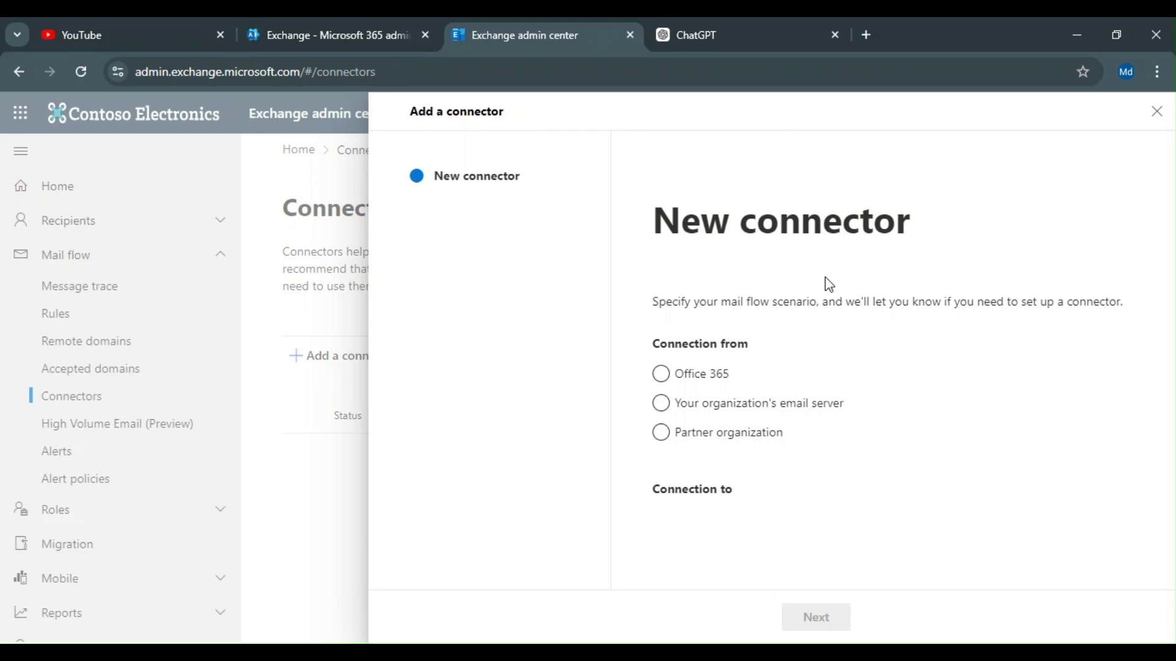
click(714, 381)
click(725, 409)
click(715, 436)
click(712, 448)
click(674, 373)
Step: Settle on Office 365 as the source and a partner organization as the destination
click(678, 408)
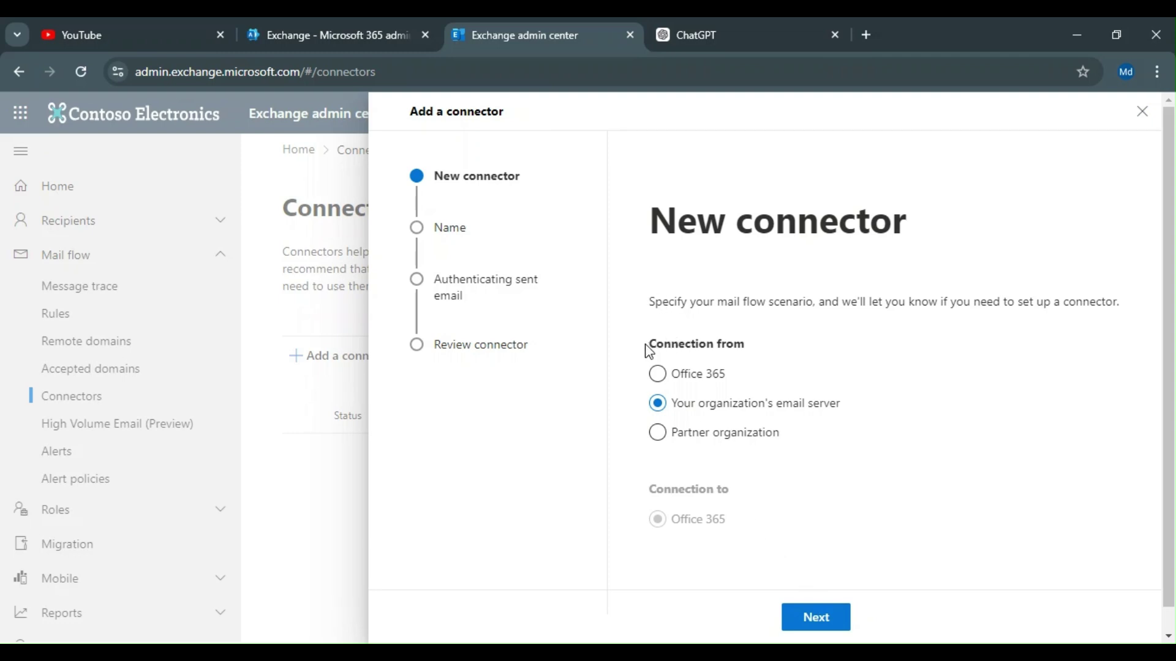
drag(647, 346, 737, 344)
drag(730, 489, 644, 488)
click(668, 381)
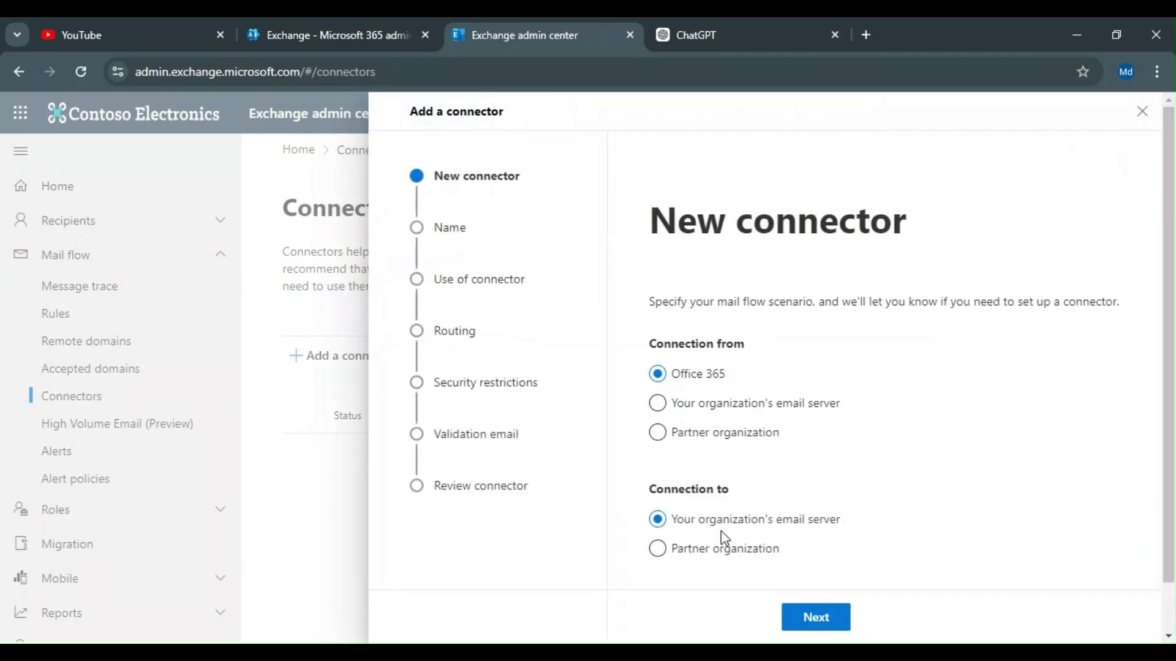
scroll(721, 531, down, 1)
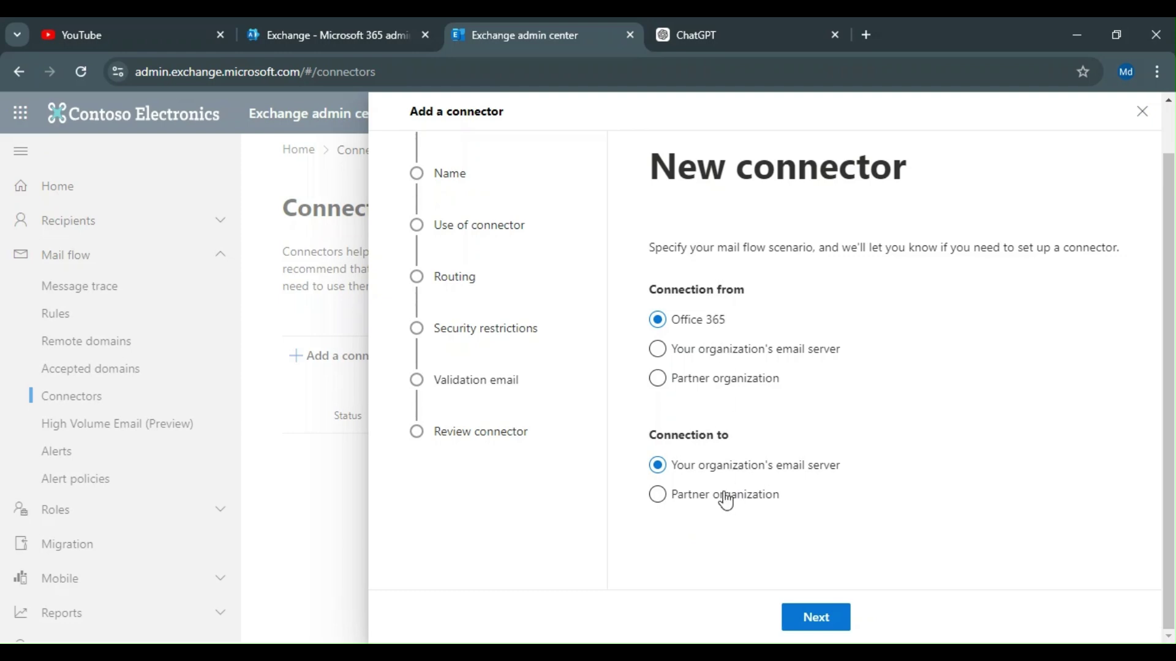
click(703, 497)
Step: Deliver the connector's mail to your organization's email server and name it 'connector'
click(715, 471)
click(828, 631)
click(714, 328)
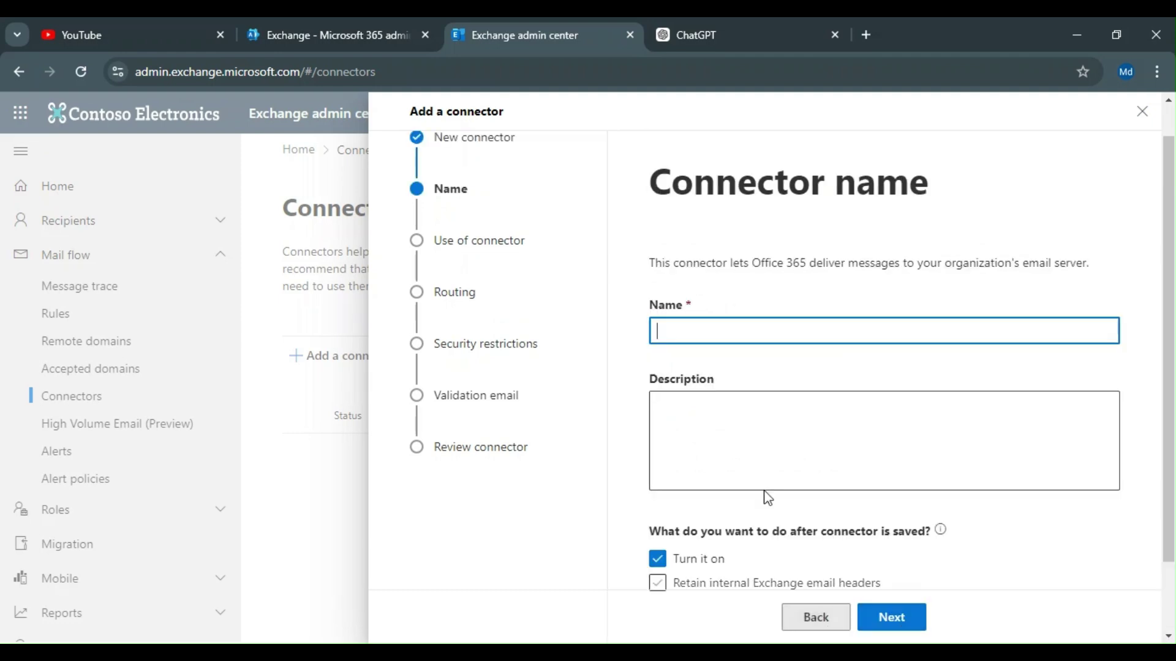
text(connector)
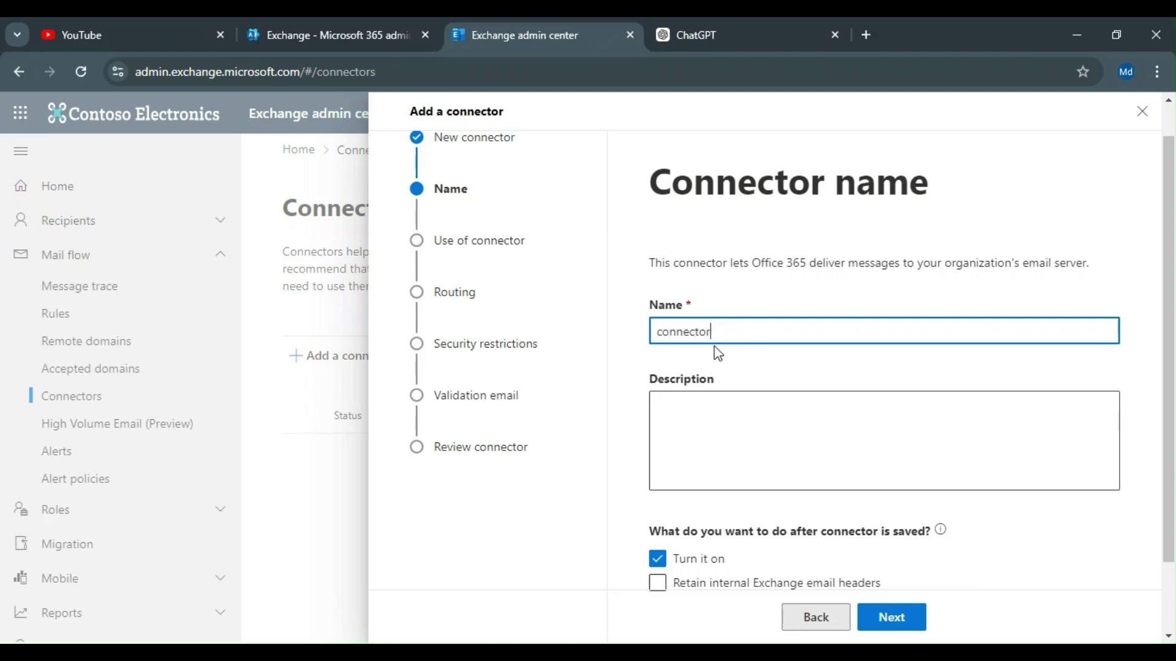
scroll(848, 539, down, 2)
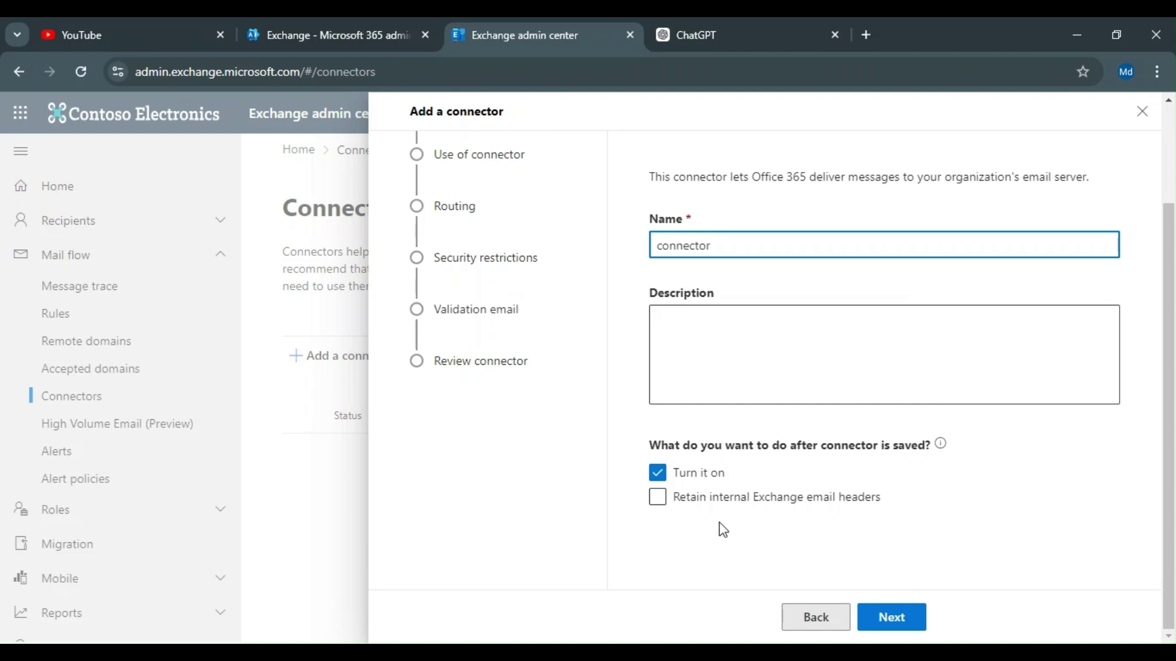
click(900, 633)
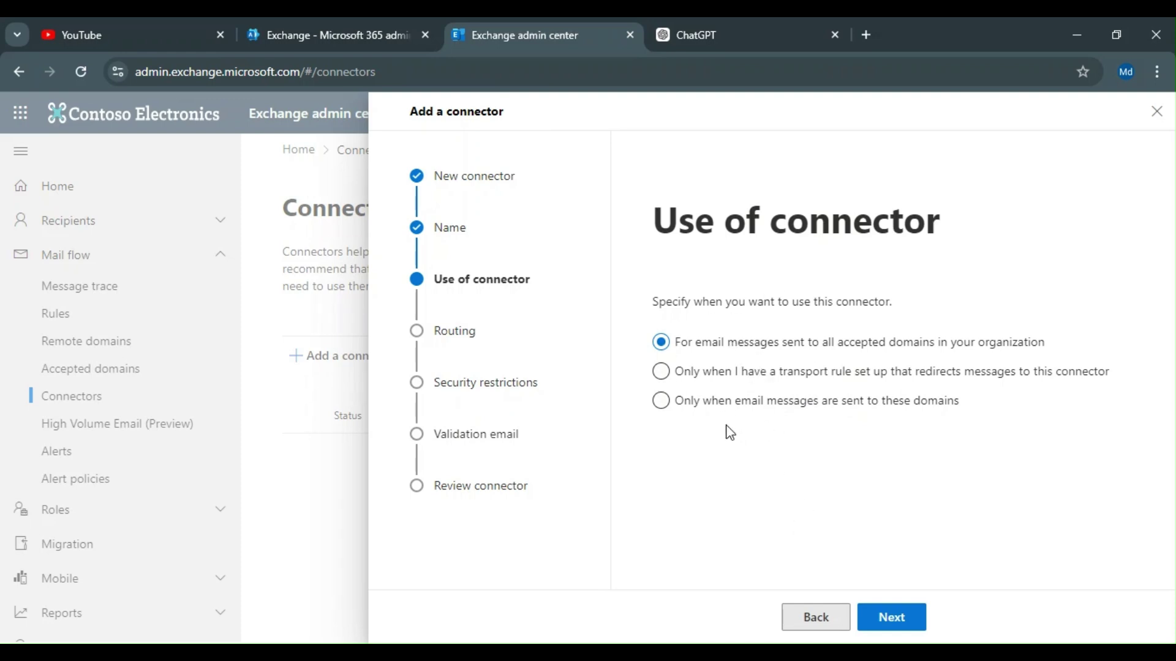
Step: Keep all accepted domains and route mail through smart host 192..168.1.1
click(892, 618)
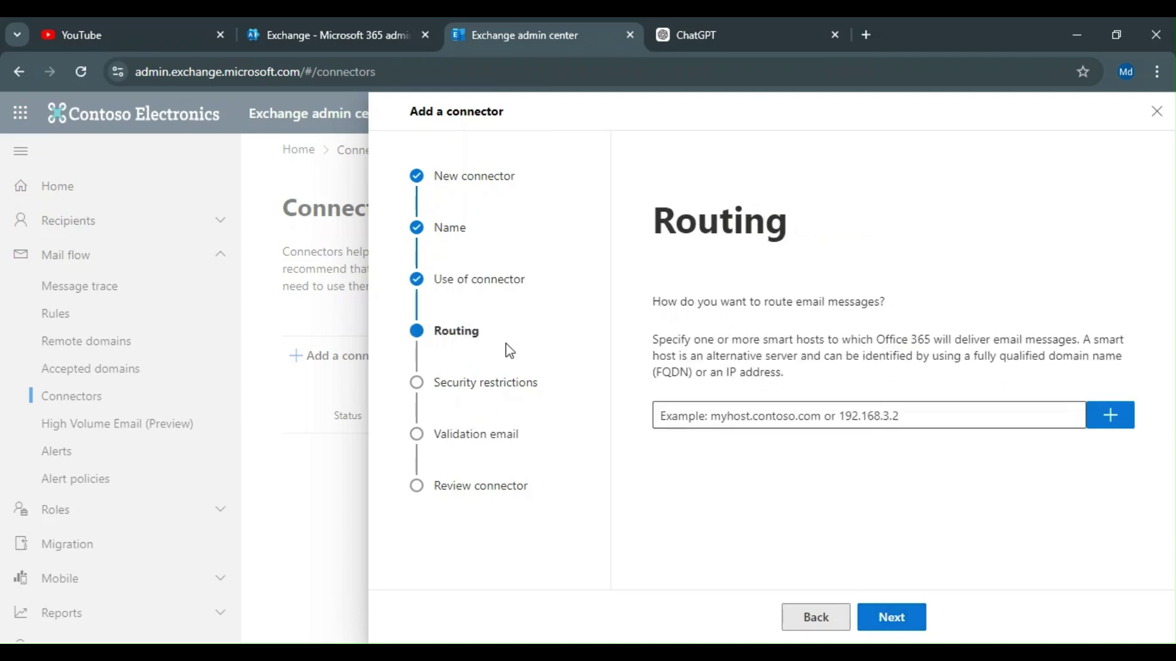
click(717, 421)
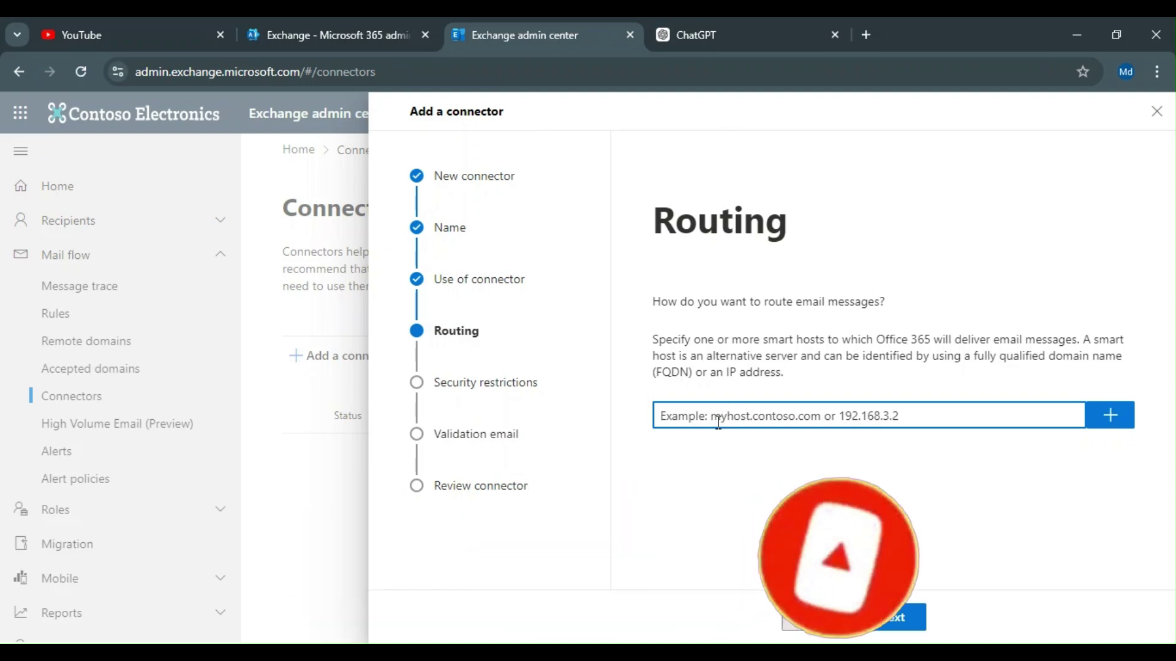
text(192..168.)
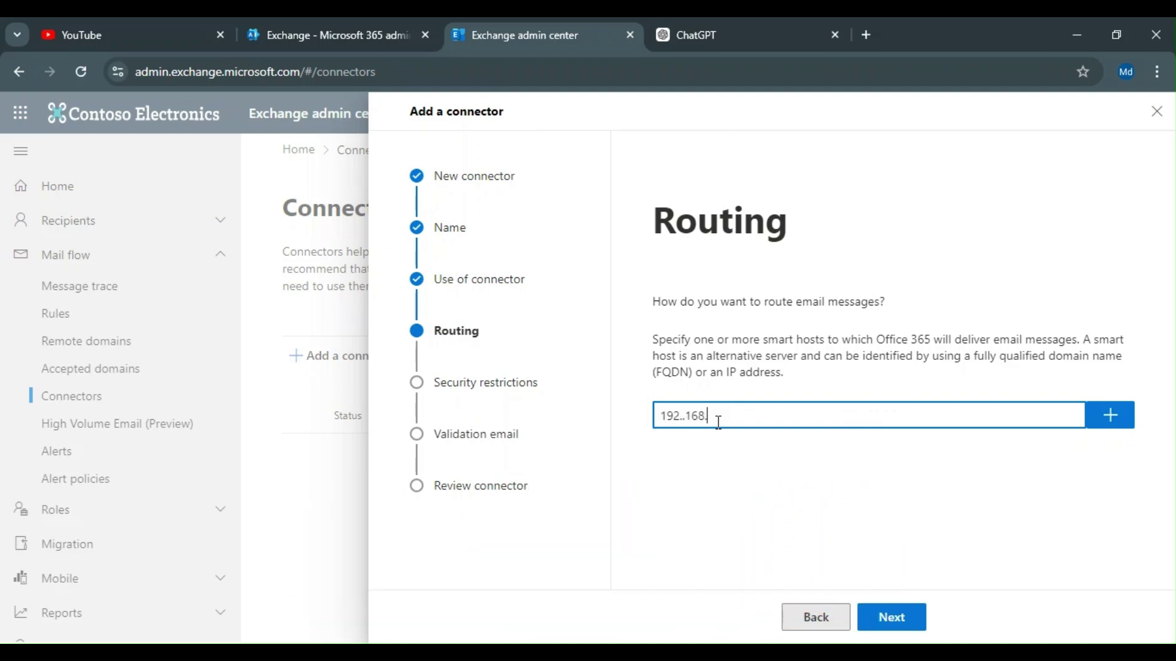
text(1.1)
click(1109, 415)
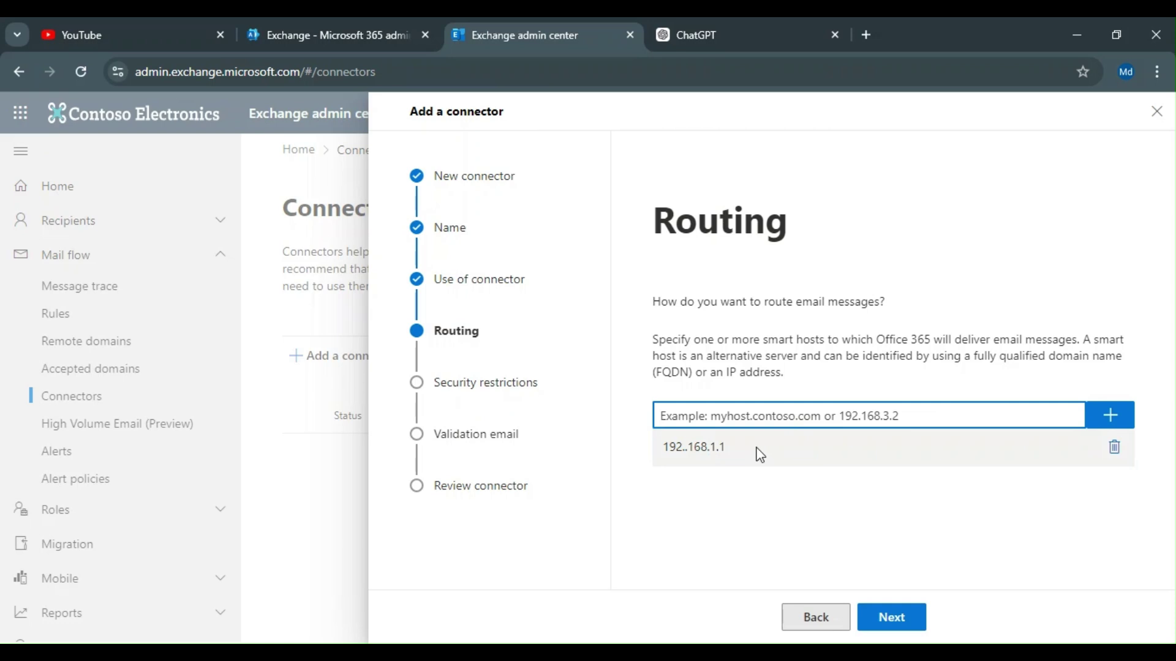
click(915, 614)
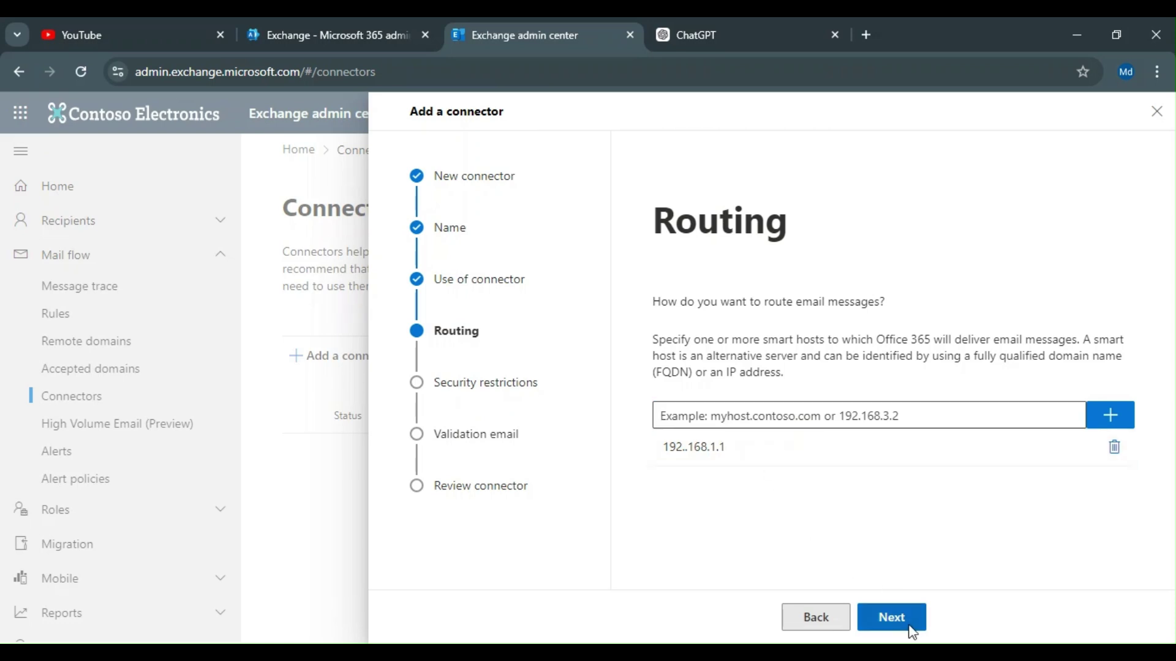
click(913, 631)
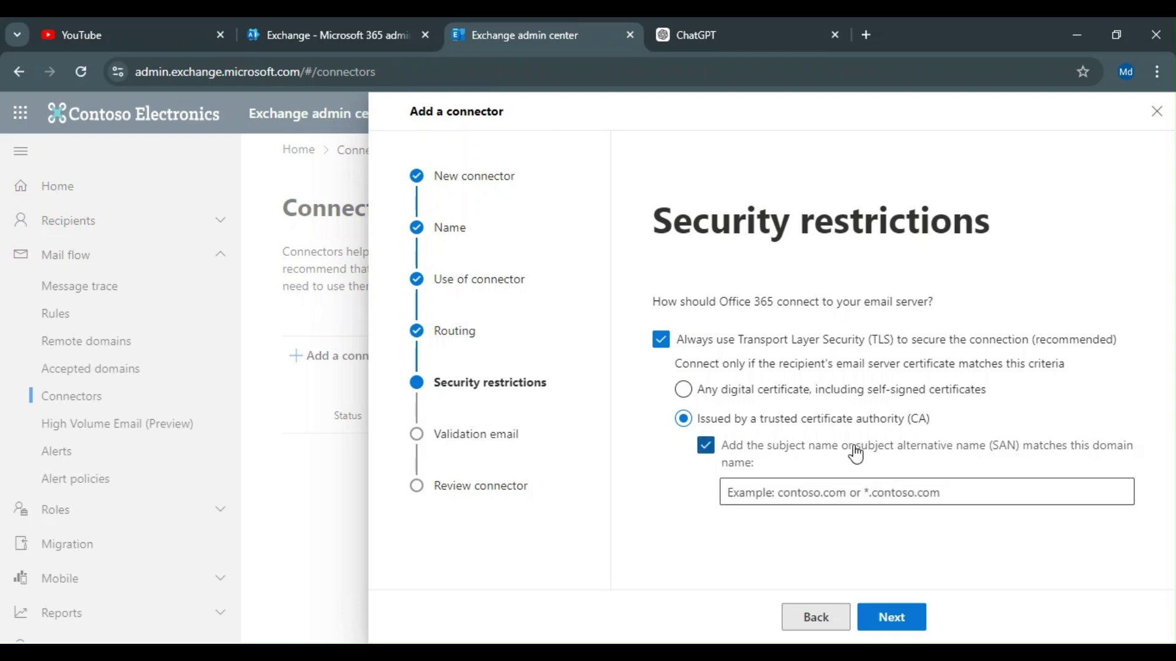
Step: Require the TLS certificate name to match a domain, then move to validation email
click(707, 448)
click(872, 622)
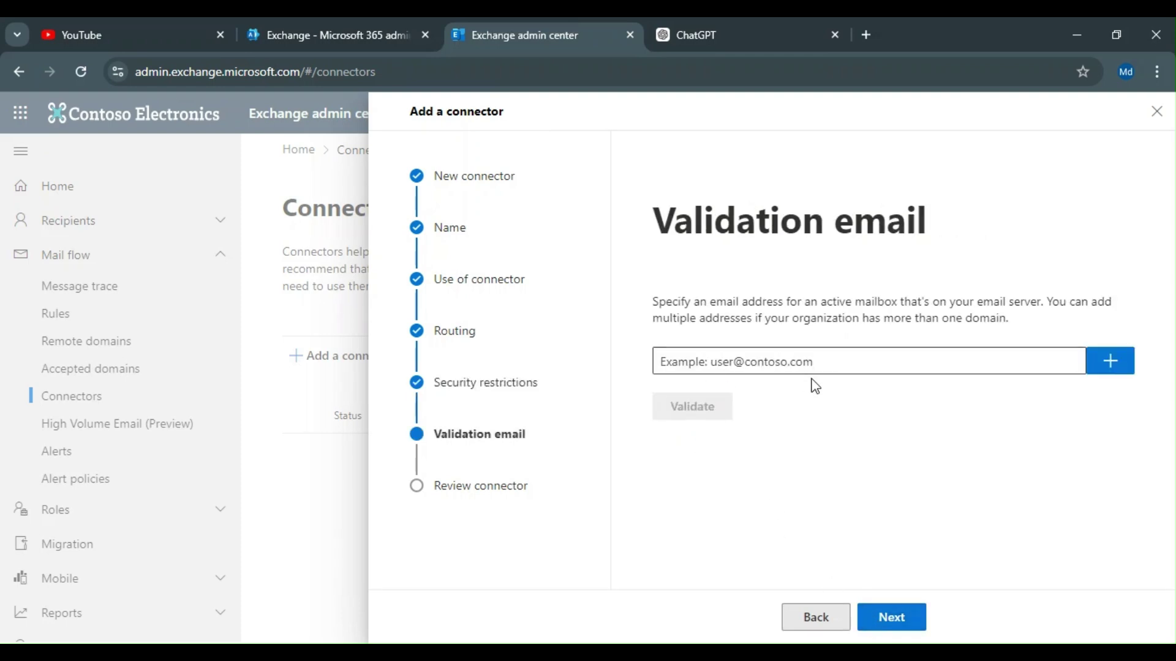
click(773, 356)
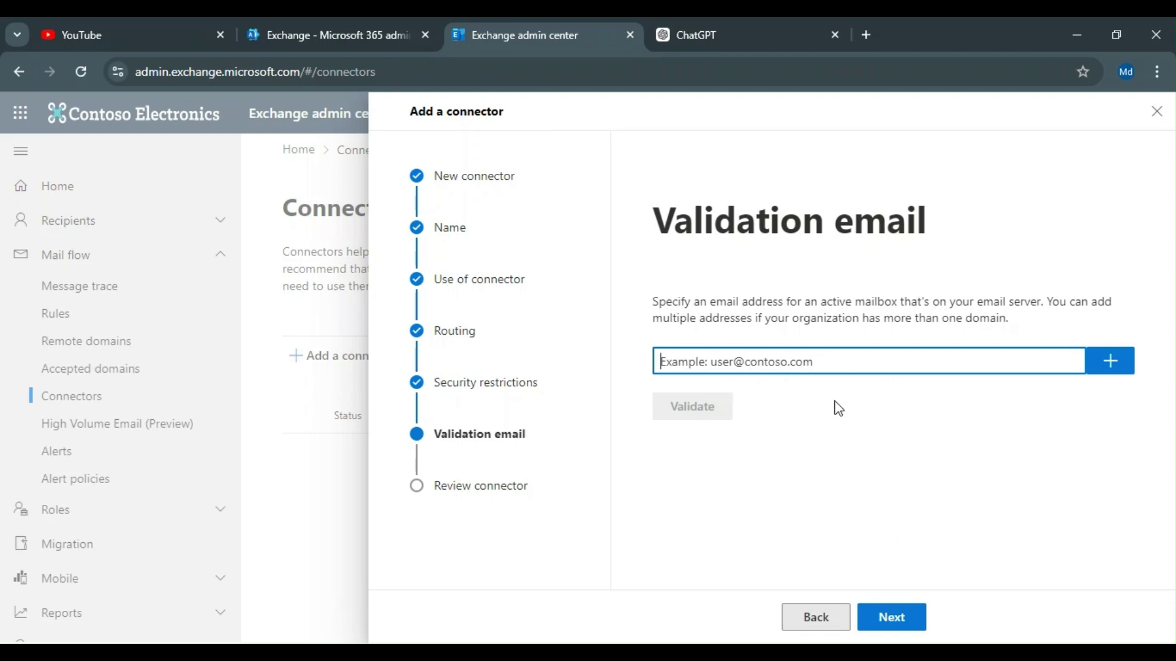
Step: Add the admin email address for validation and run it, failing on host '192..168.1.1'
click(892, 619)
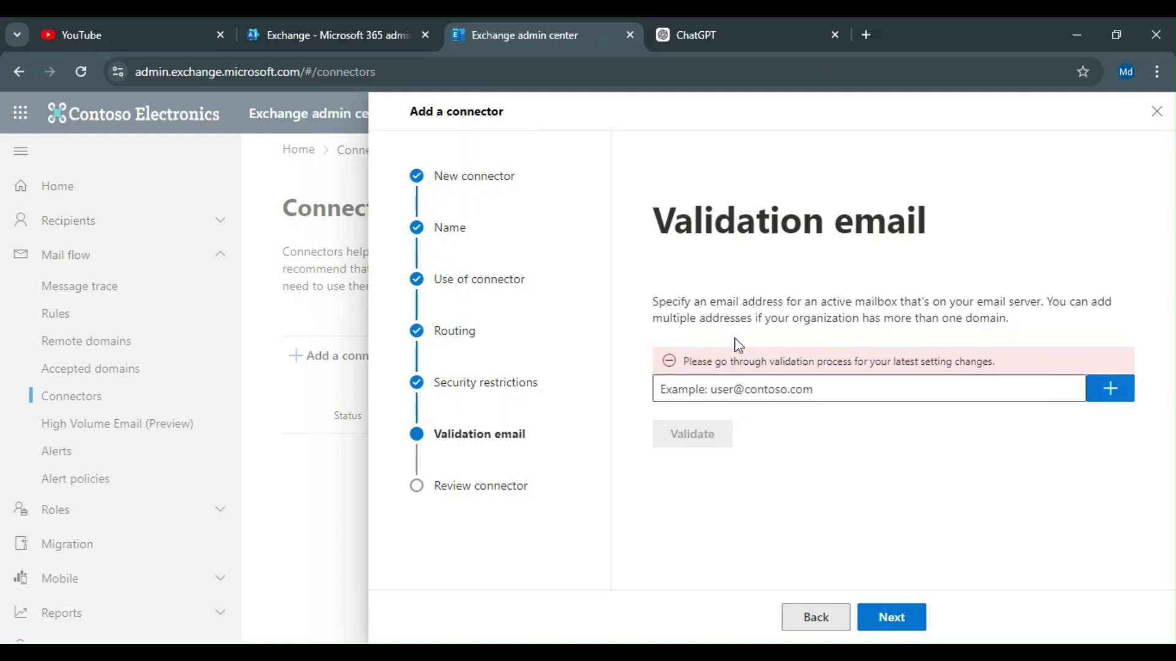
click(737, 384)
text(mod)
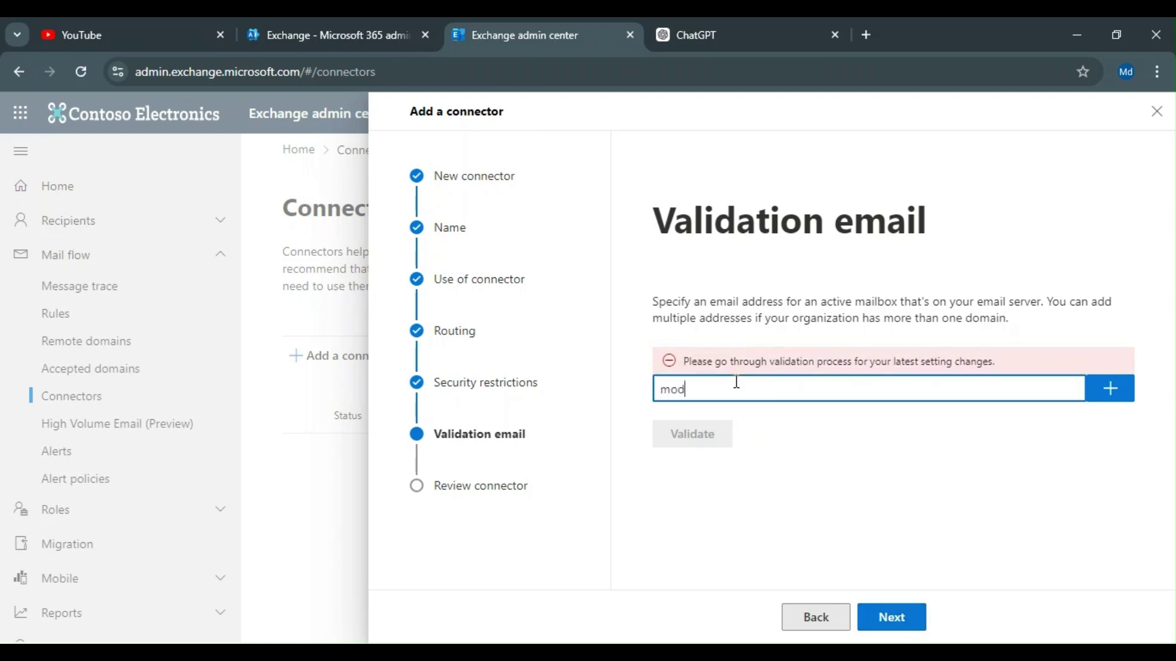
key(BackSpace)
key(BackSpace)
key(BackSpace)
click(1110, 389)
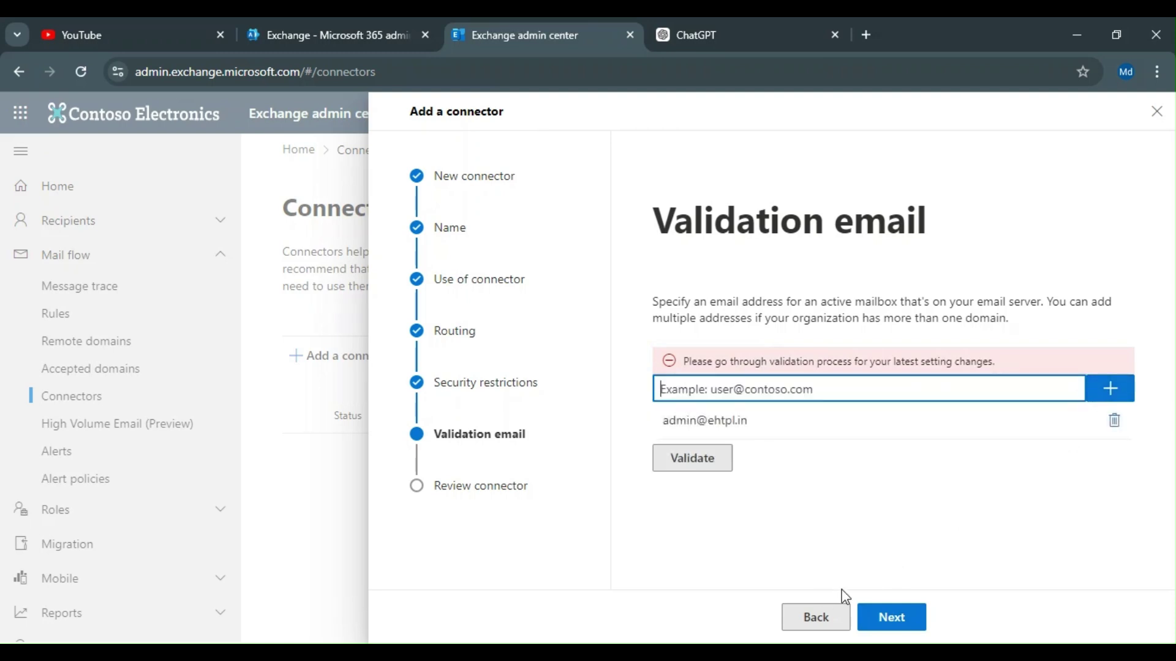
click(881, 620)
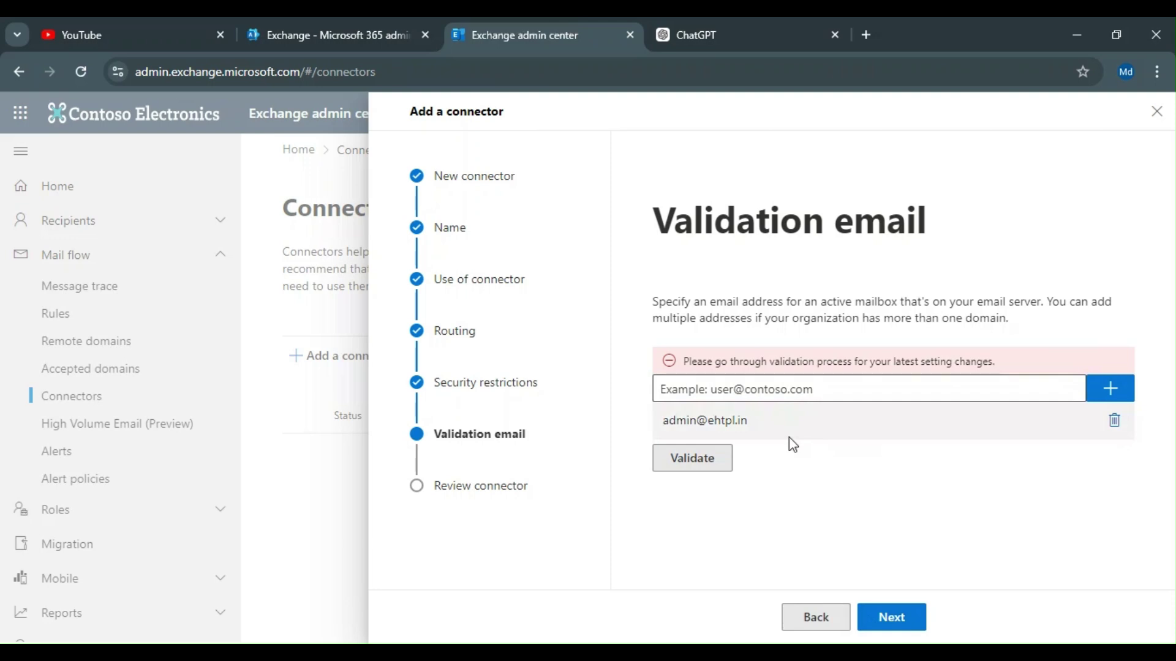
click(688, 460)
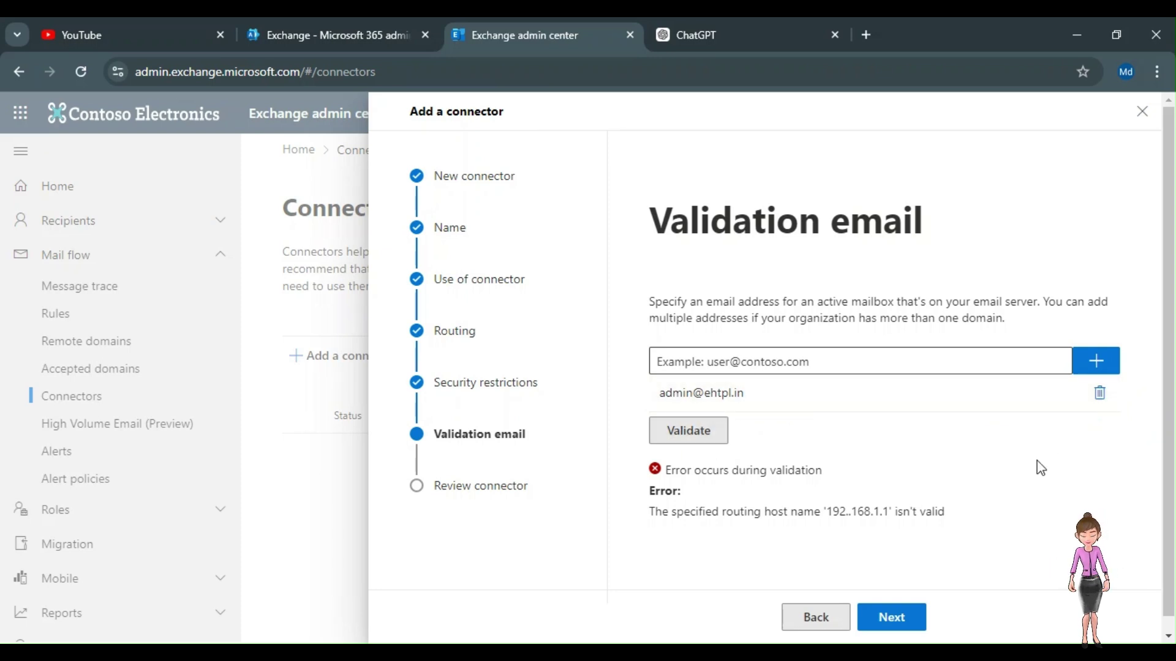
Step: Remove the validation address and close the connector wizard without saving
click(1100, 394)
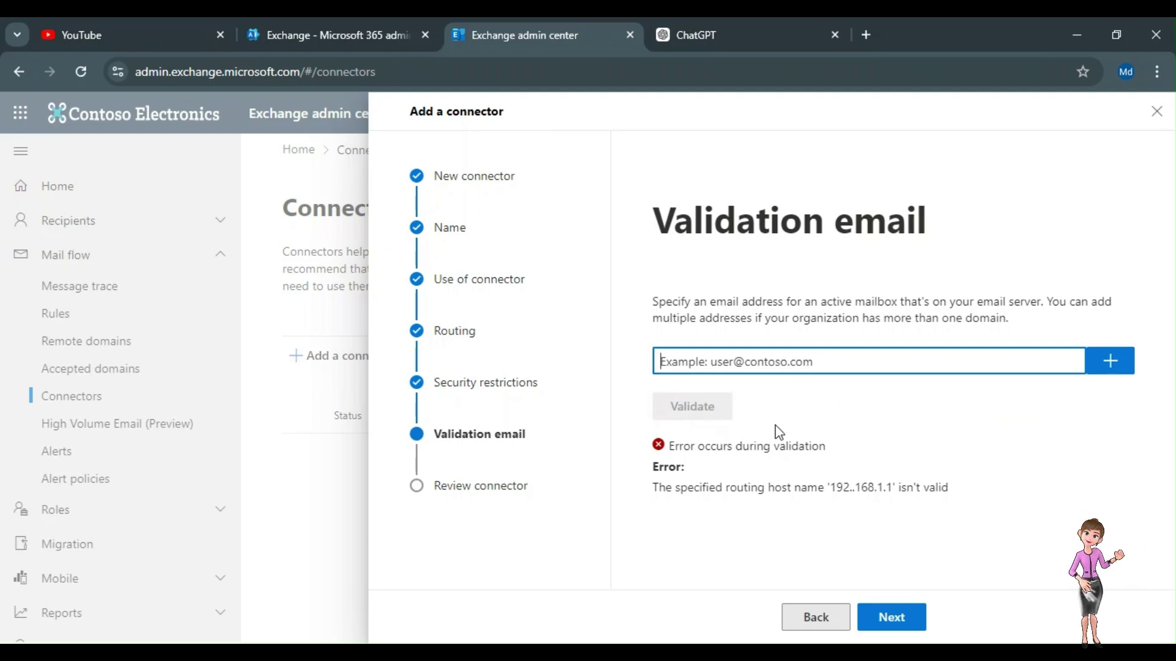
drag(893, 487, 826, 487)
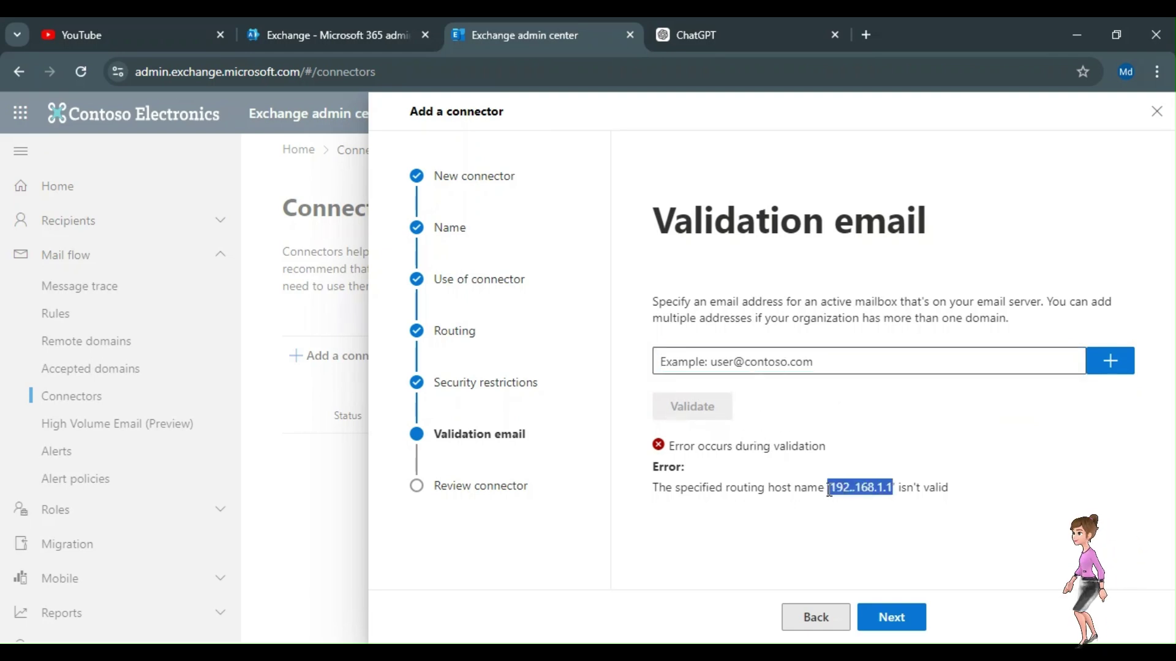
click(894, 448)
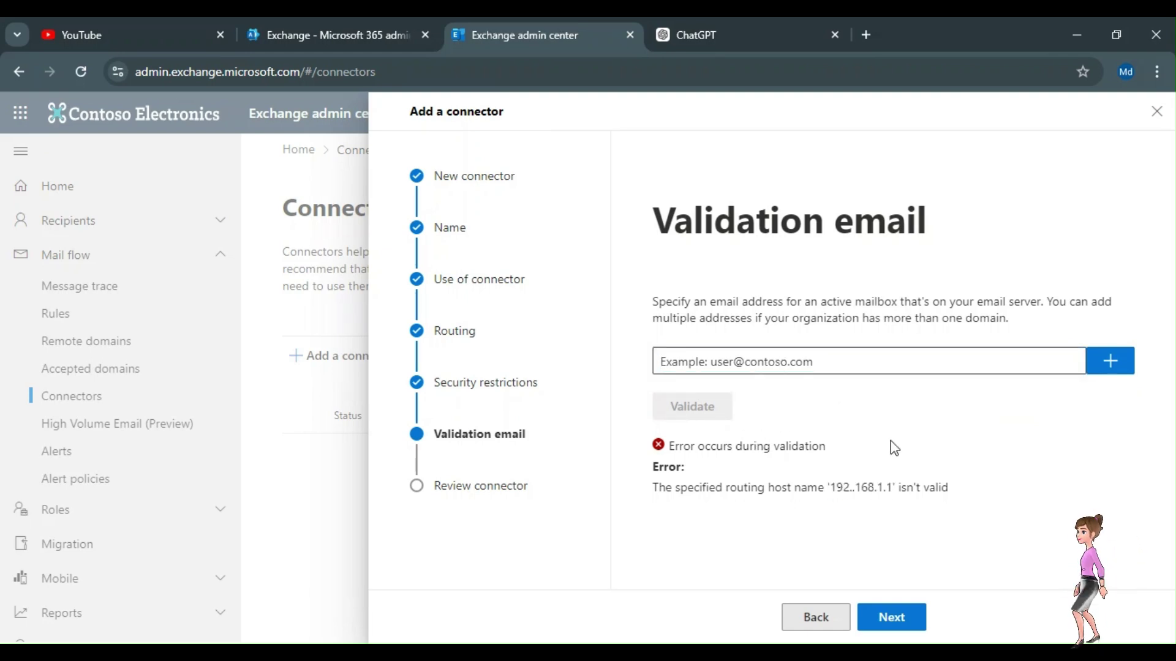
click(920, 619)
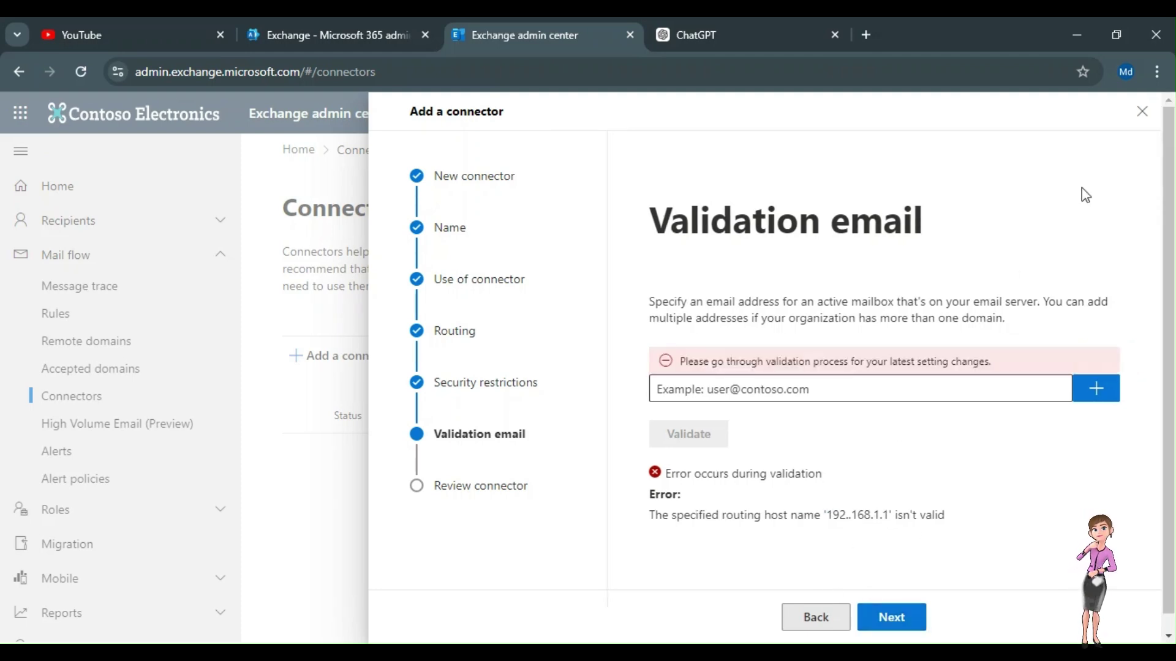
click(1142, 110)
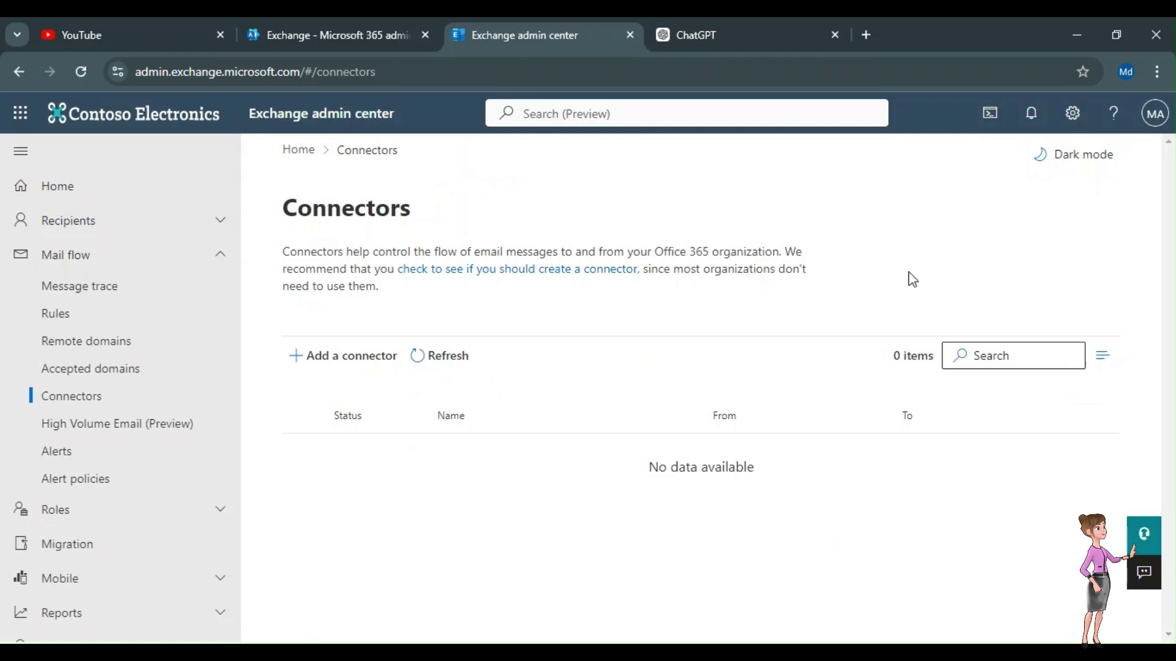
Step: Show the High Volume Email (Preview) page, briefly visiting Alerts, and highlight its 20-account note
click(102, 430)
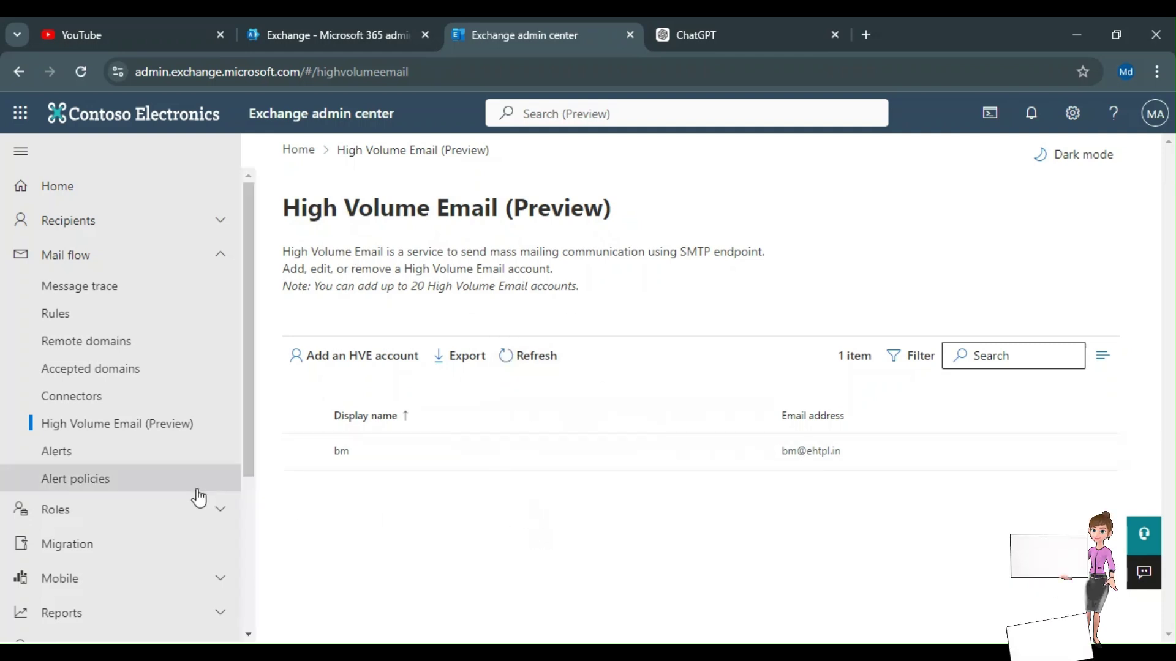
click(102, 451)
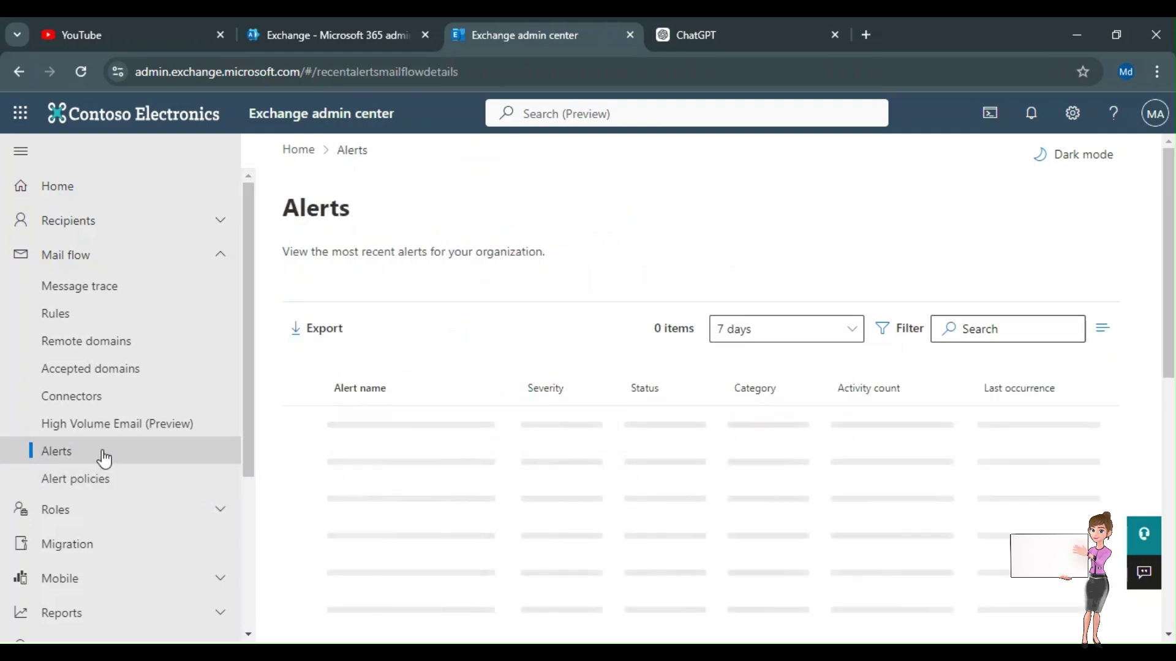
click(107, 427)
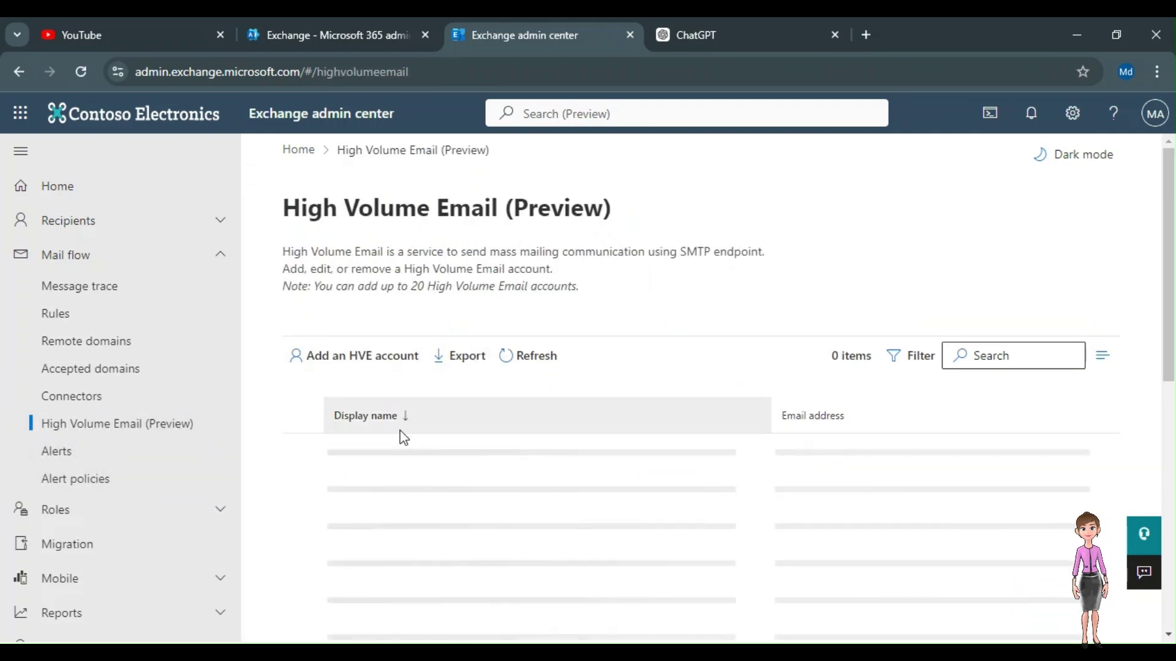
drag(583, 288, 330, 293)
Step: Navigate from the Alerts page to the Alert policies page under Mail flow
click(346, 306)
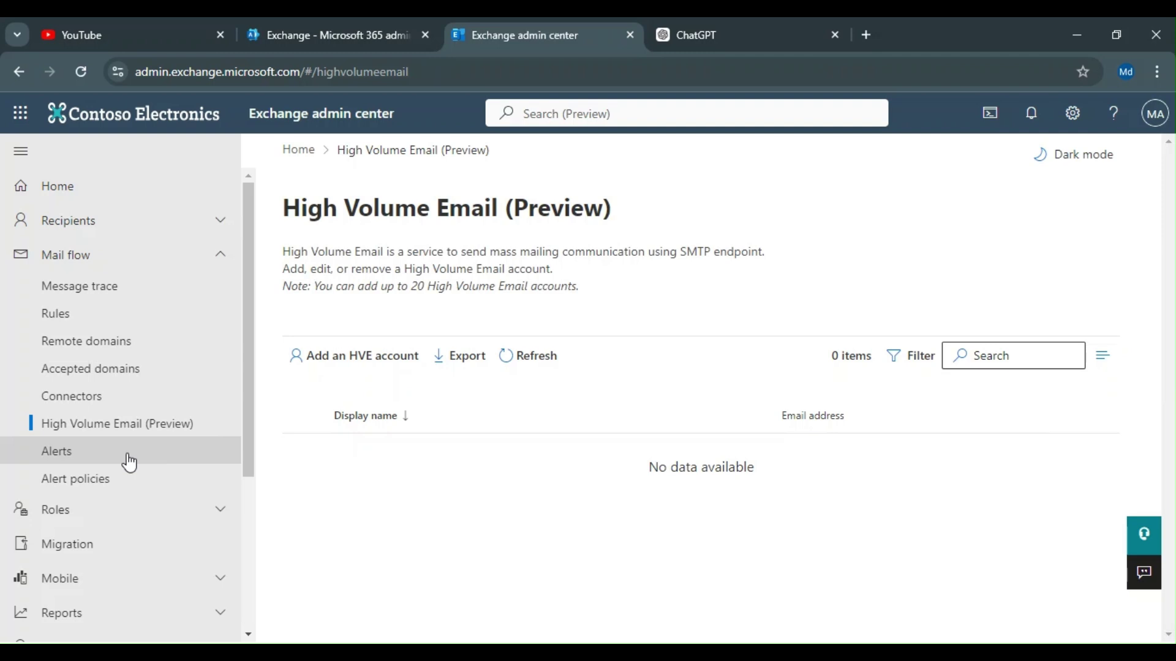
click(80, 457)
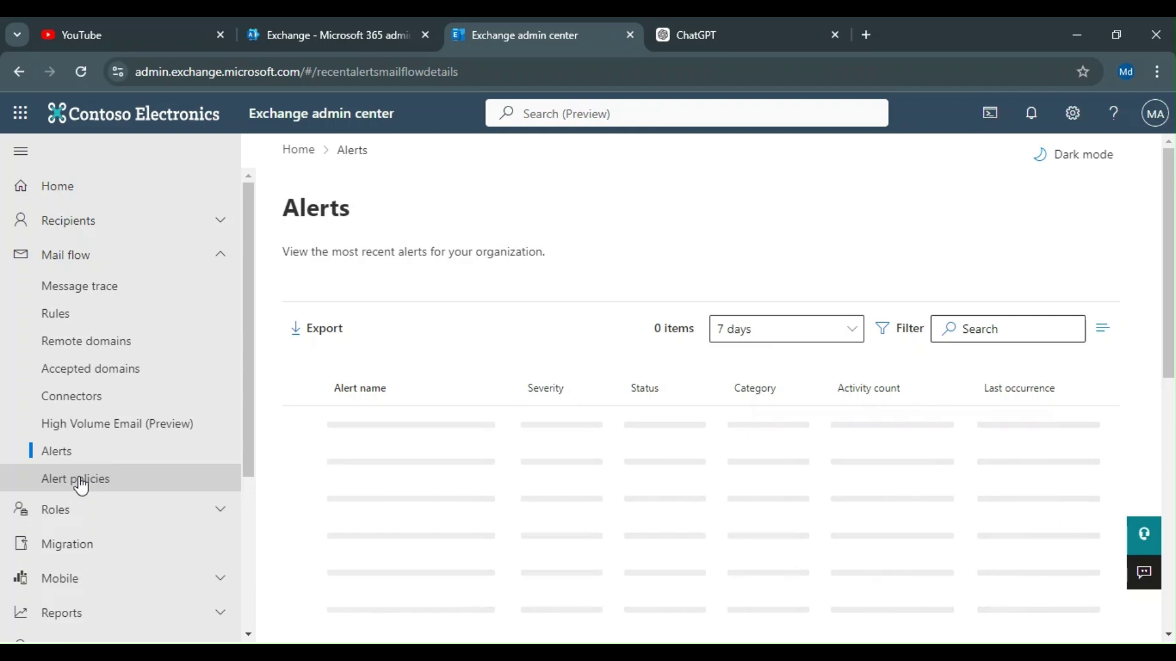
click(80, 480)
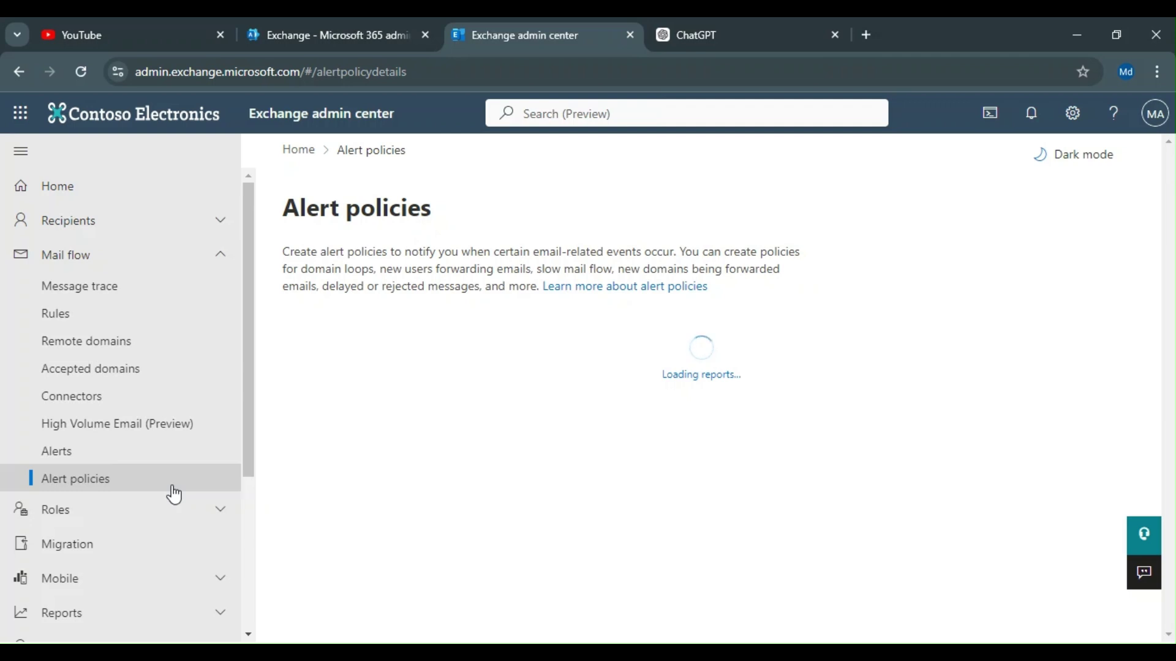
click(78, 465)
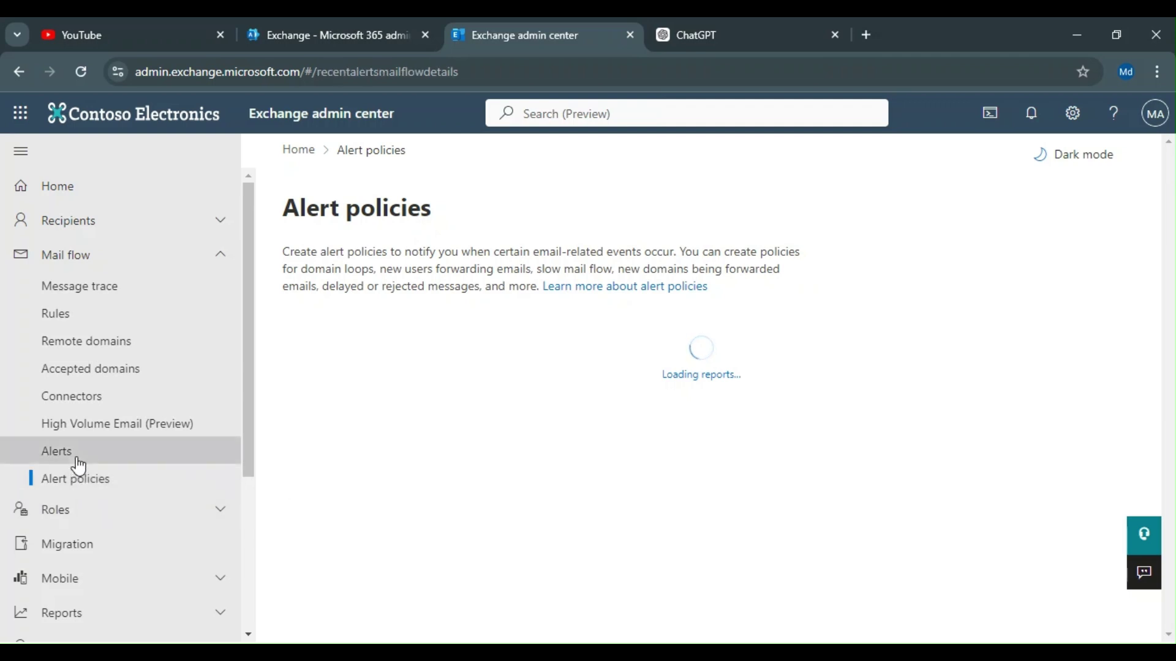
click(75, 477)
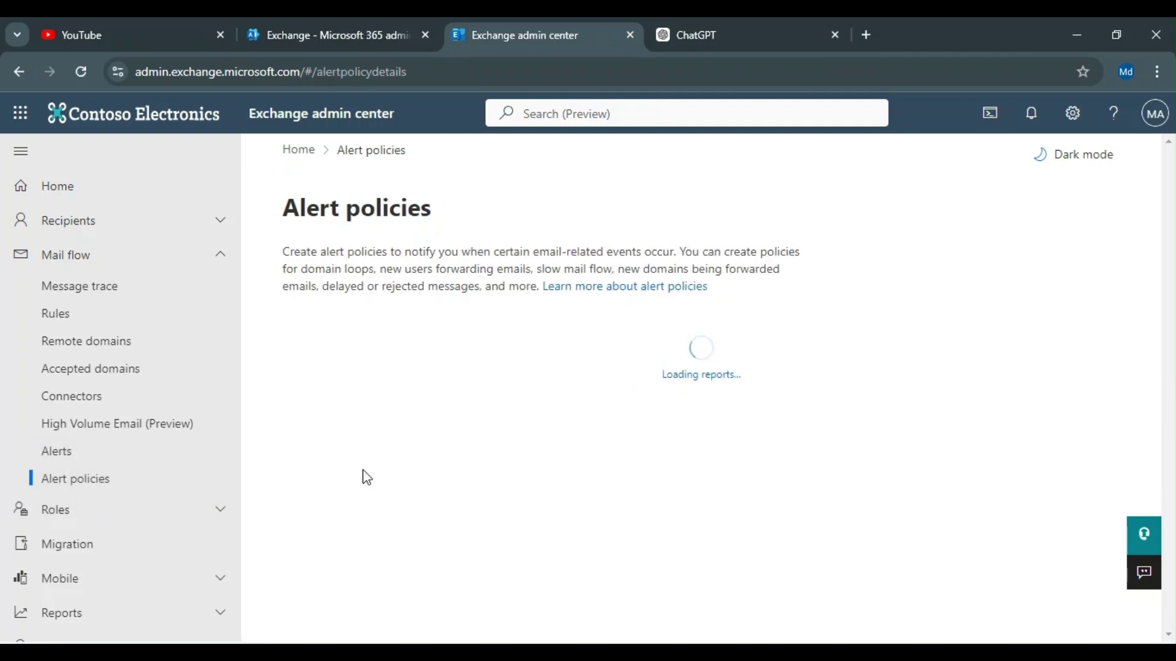
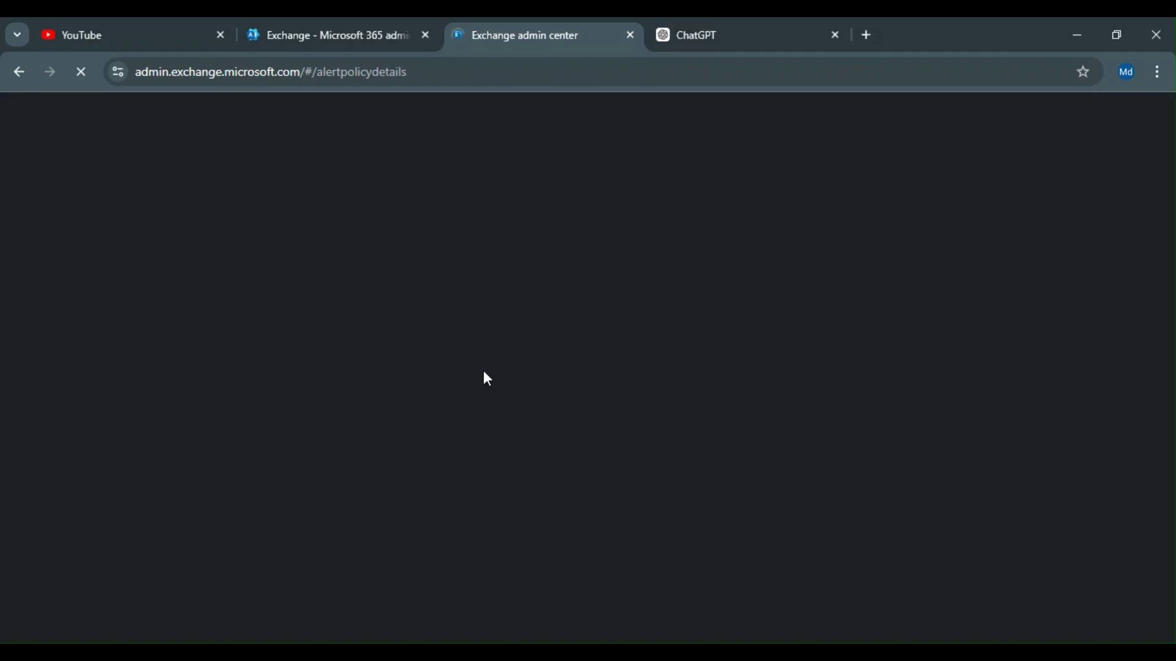
Step: Reload the Alert policies page until its five existing policies are listed
key(F5)
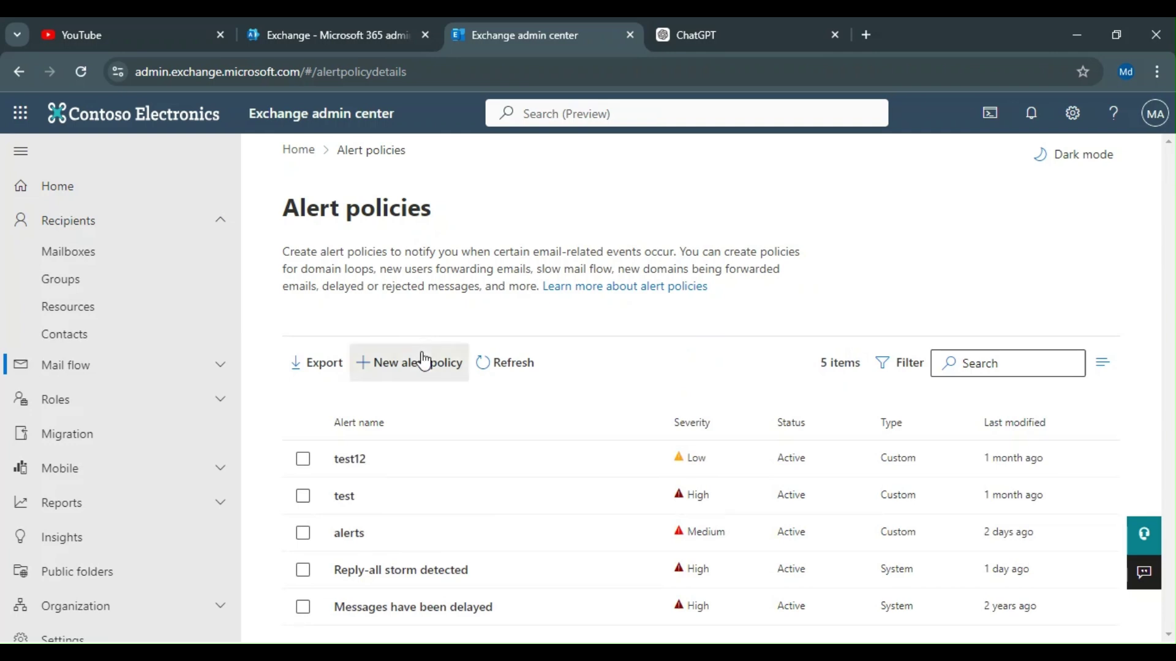
Step: Start a new alert policy named 'policy' and advance to its settings
click(423, 362)
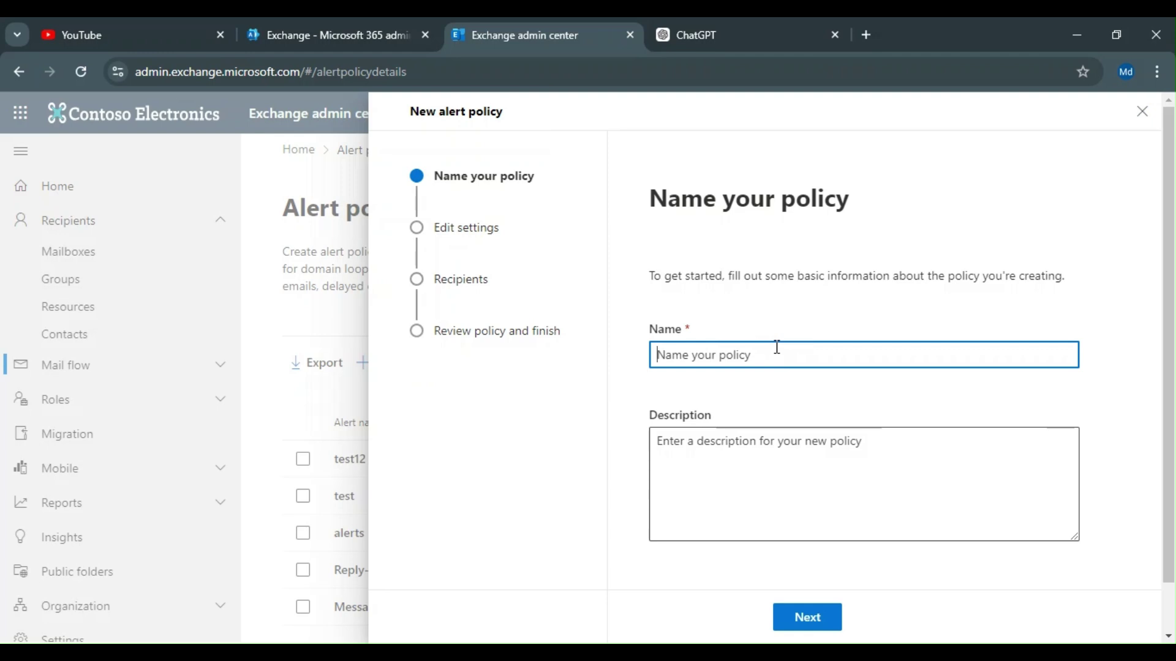
text(policy)
click(828, 627)
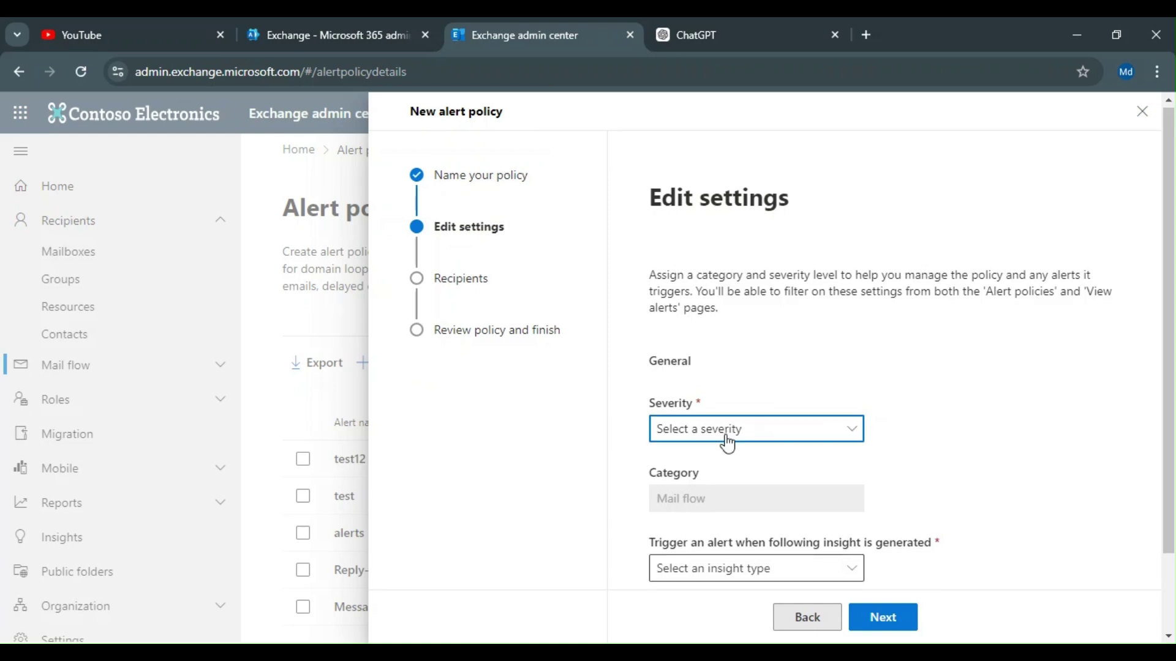
Step: Give the policy High severity and the New users forwarding trigger, then continue to recipients
scroll(721, 451, down, 2)
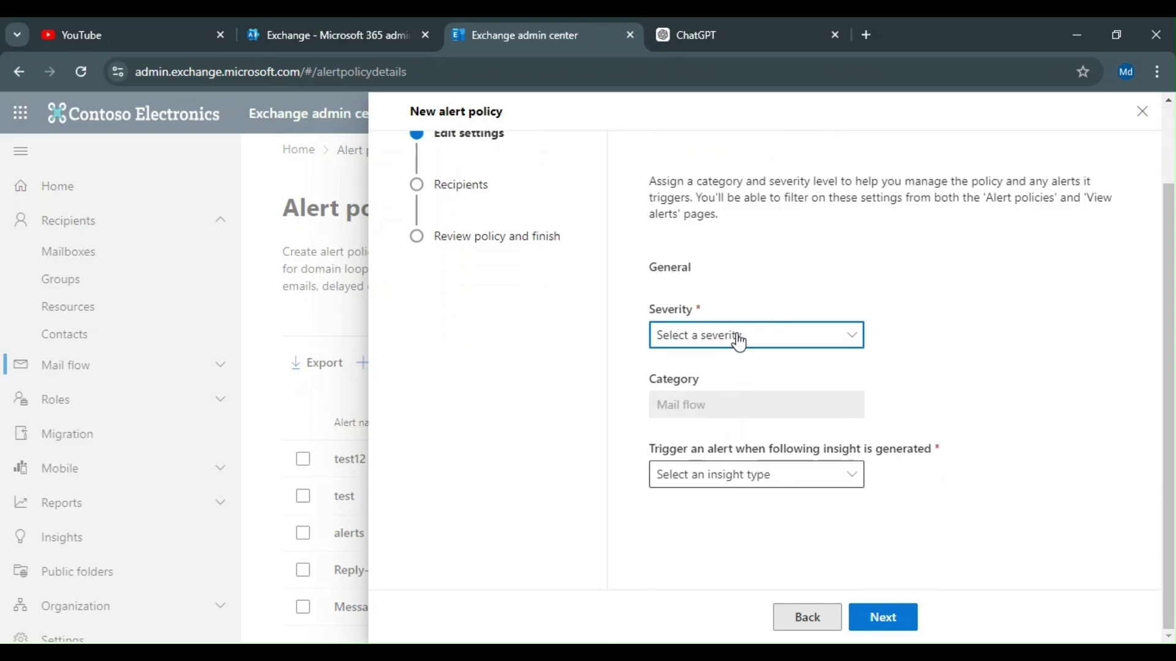
click(738, 336)
click(729, 396)
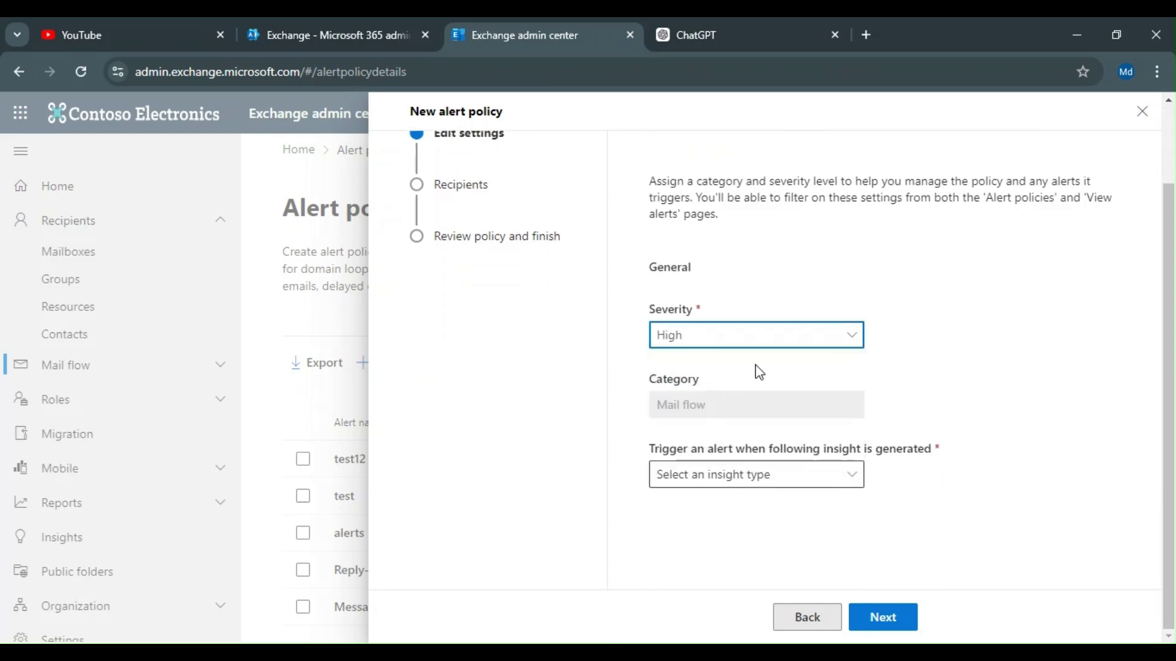
click(755, 349)
click(755, 349)
click(751, 475)
click(751, 475)
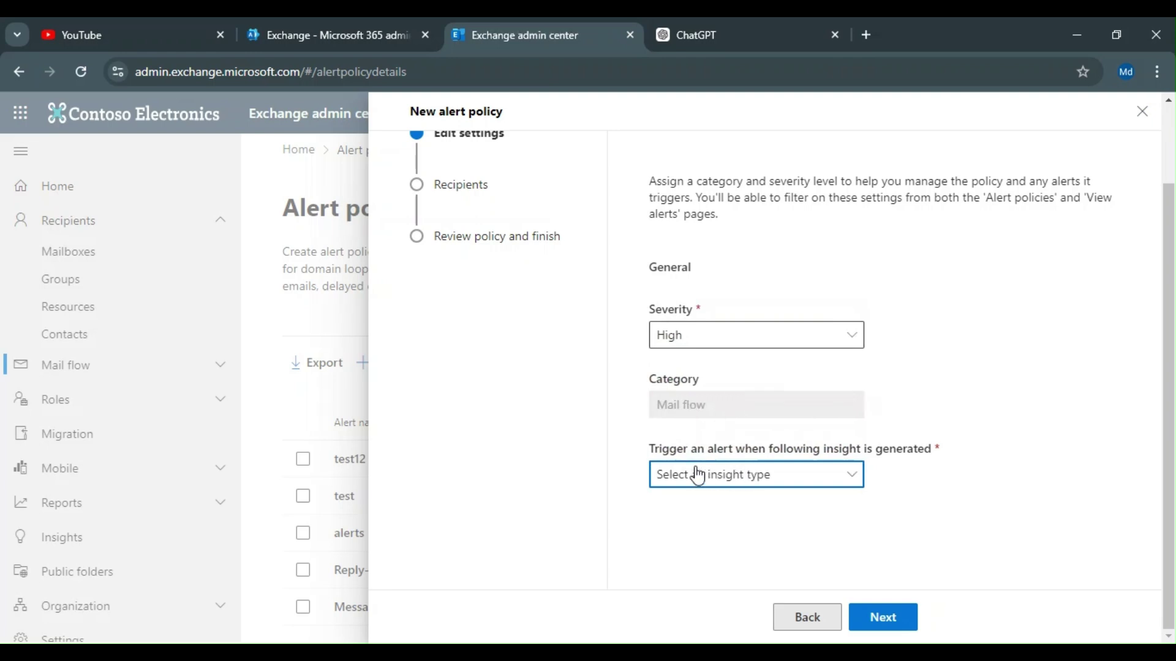
click(773, 484)
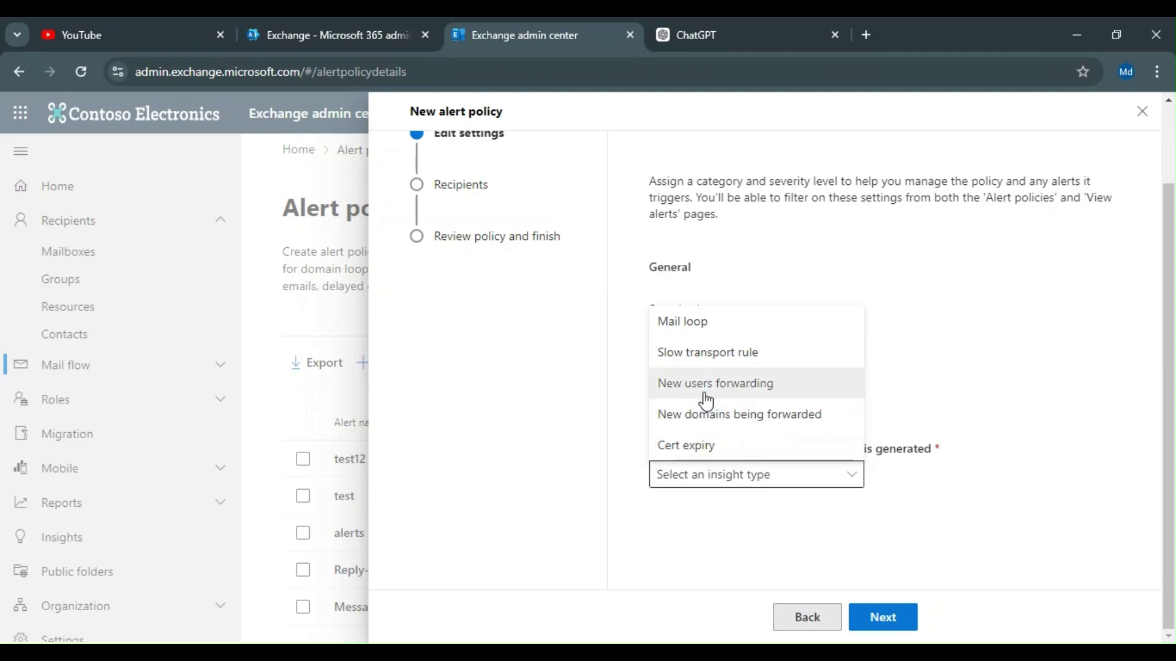
click(706, 401)
click(873, 617)
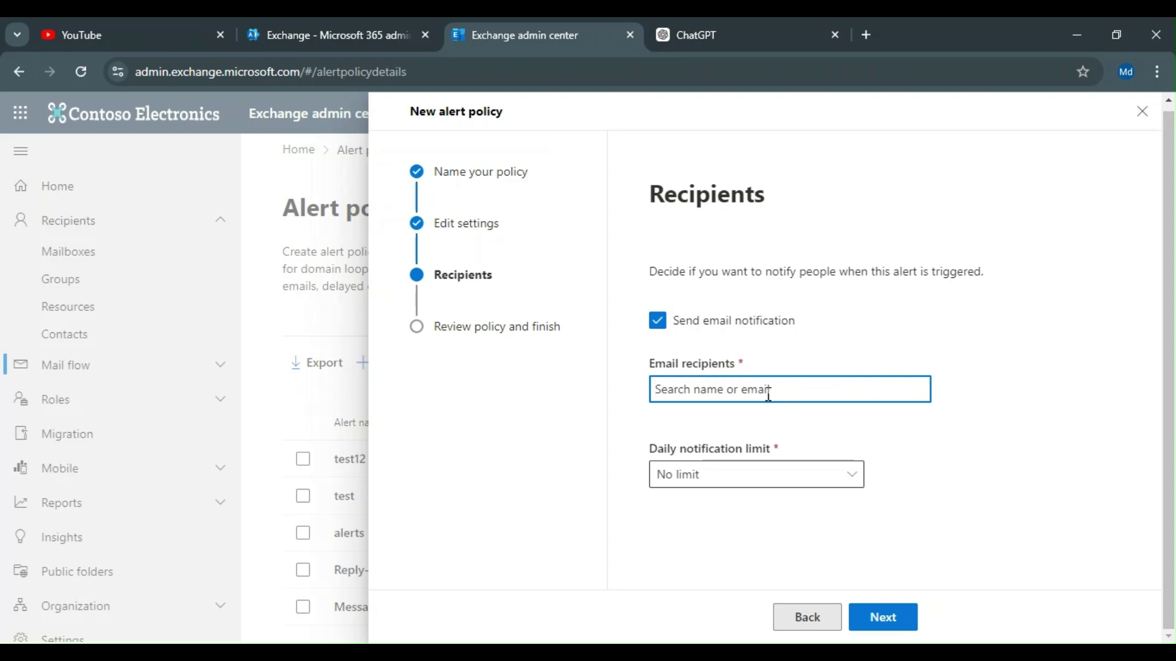
Step: Add MOD Administrator as email recipient with No limit daily, then go to review
text(ad)
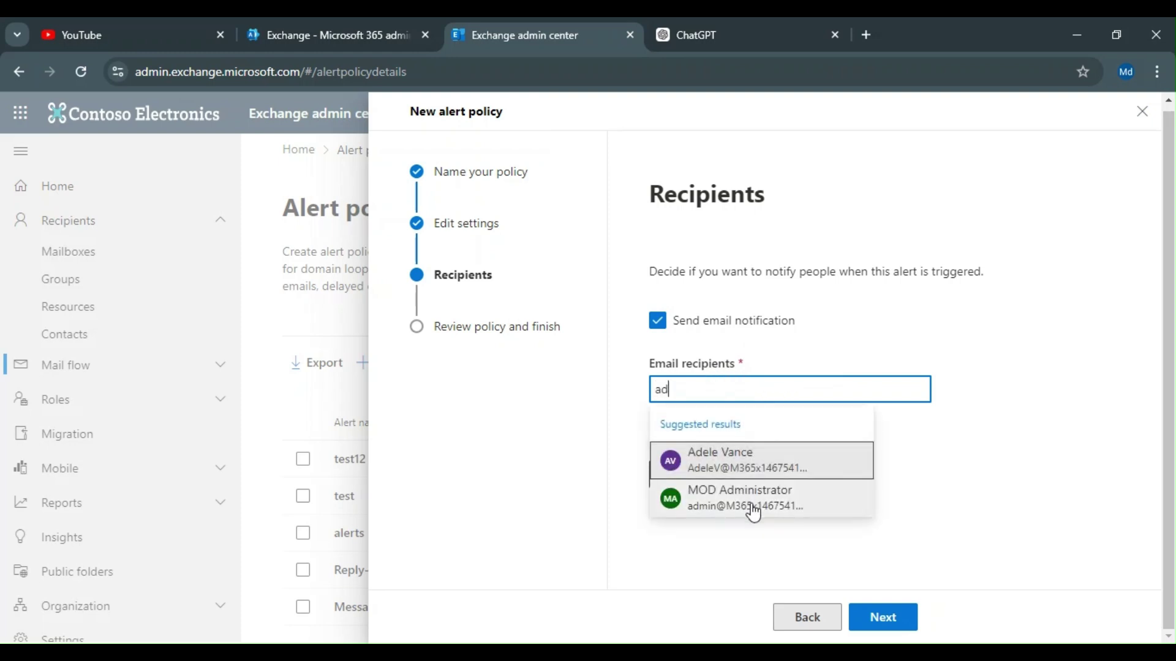
click(751, 505)
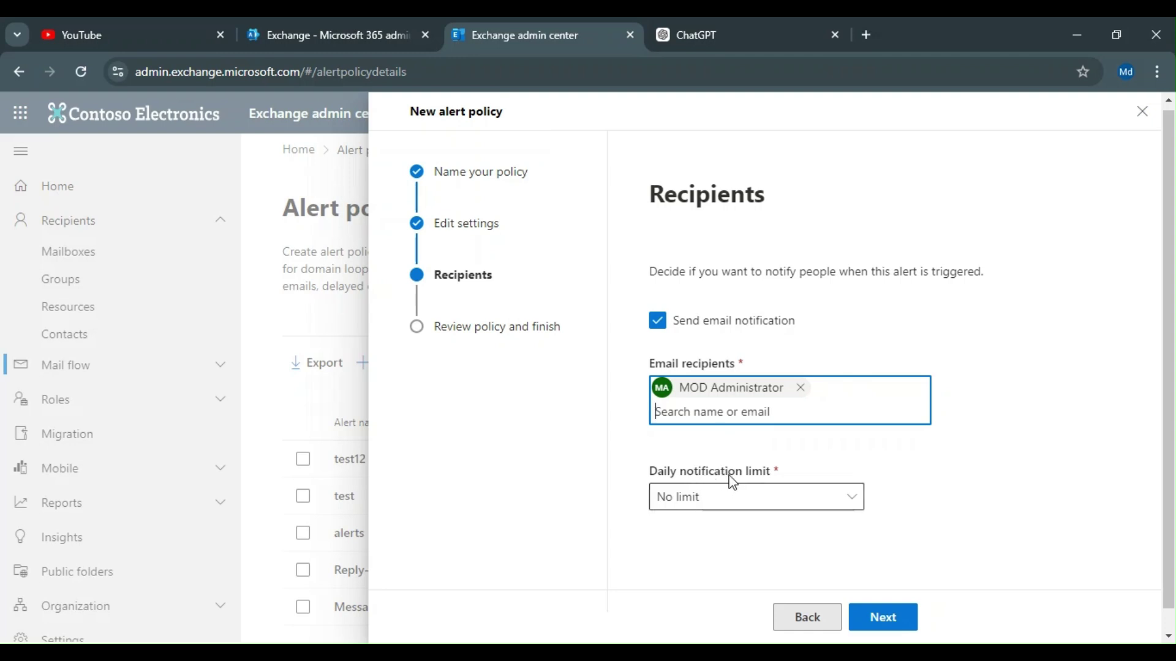
click(765, 498)
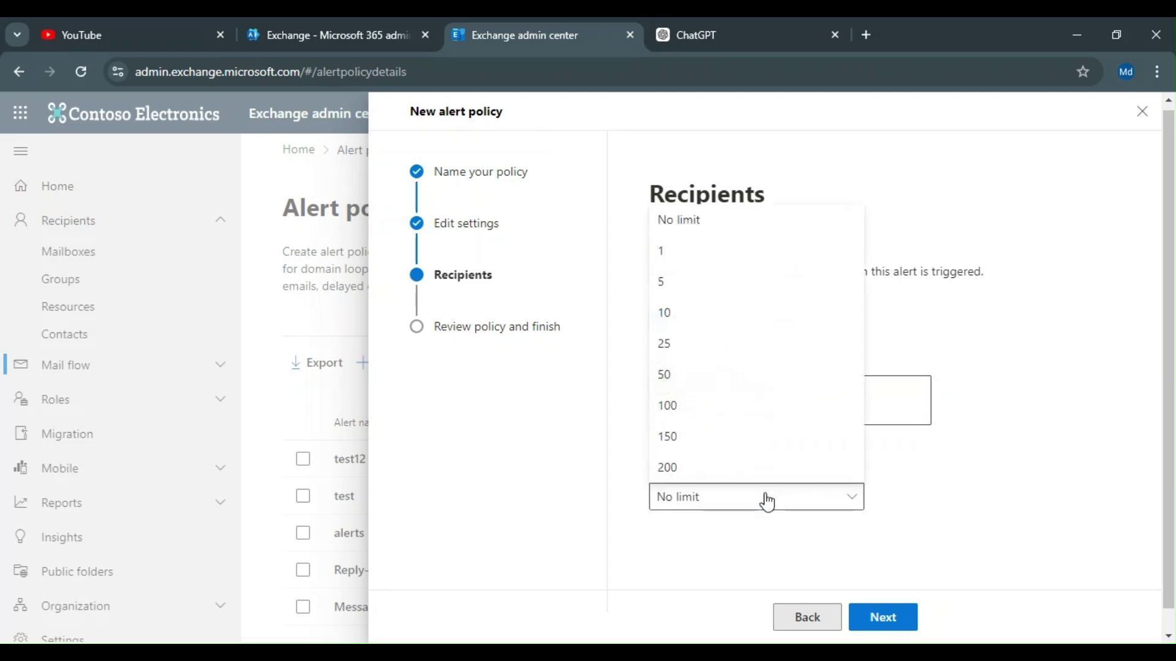
click(767, 501)
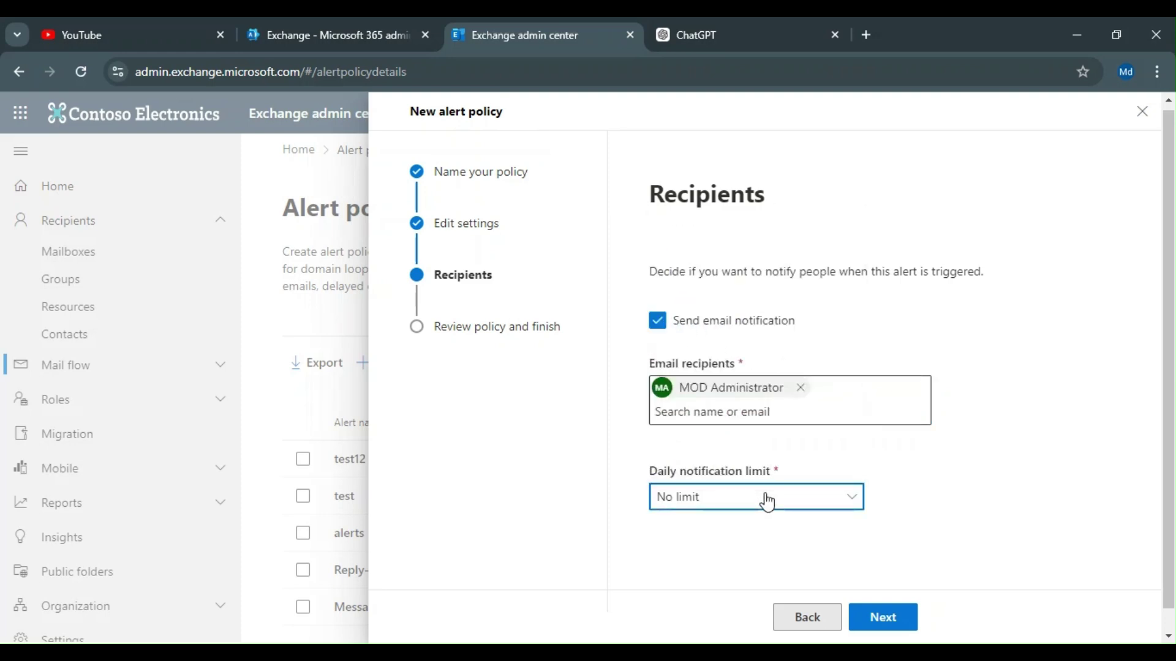
click(767, 500)
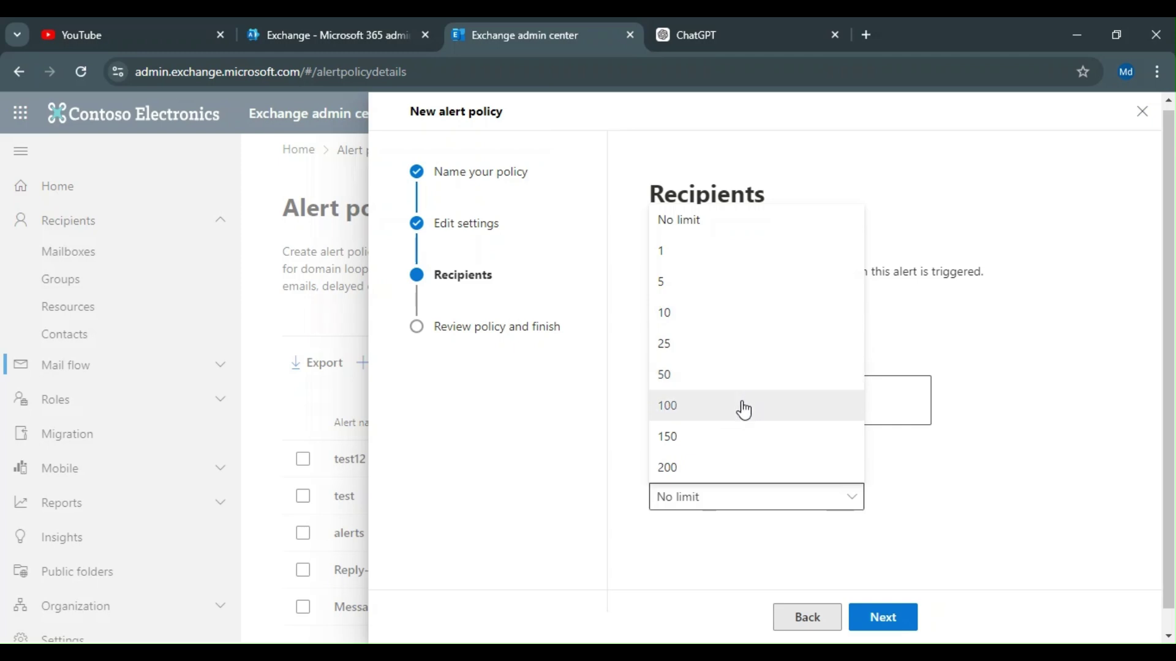
click(659, 554)
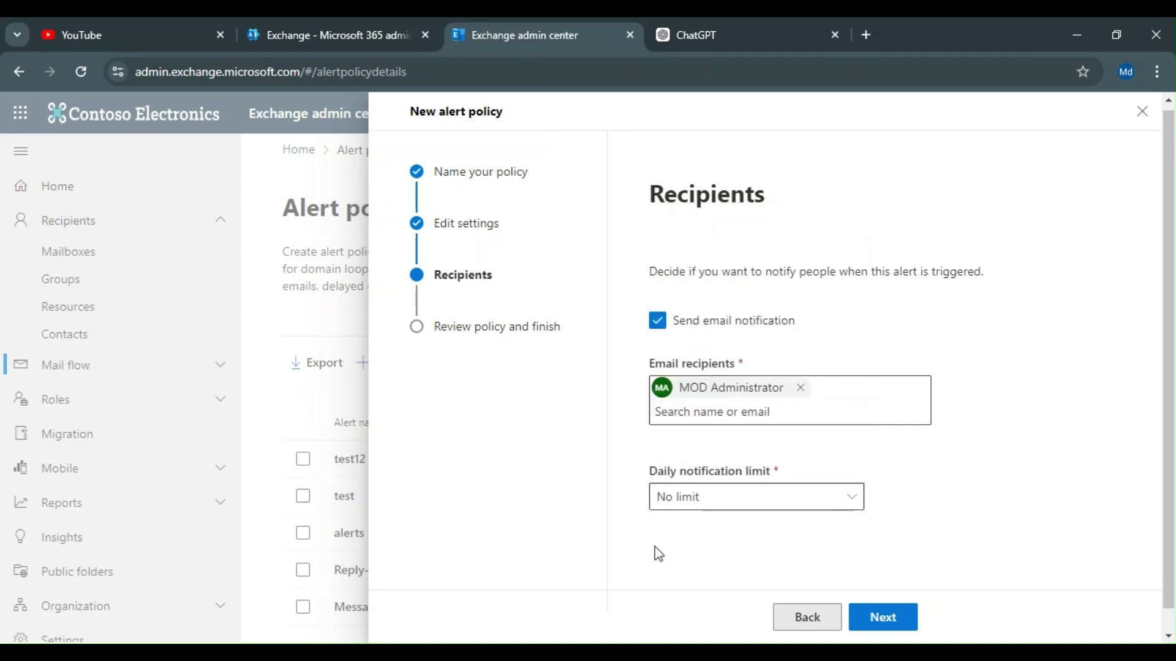
click(910, 624)
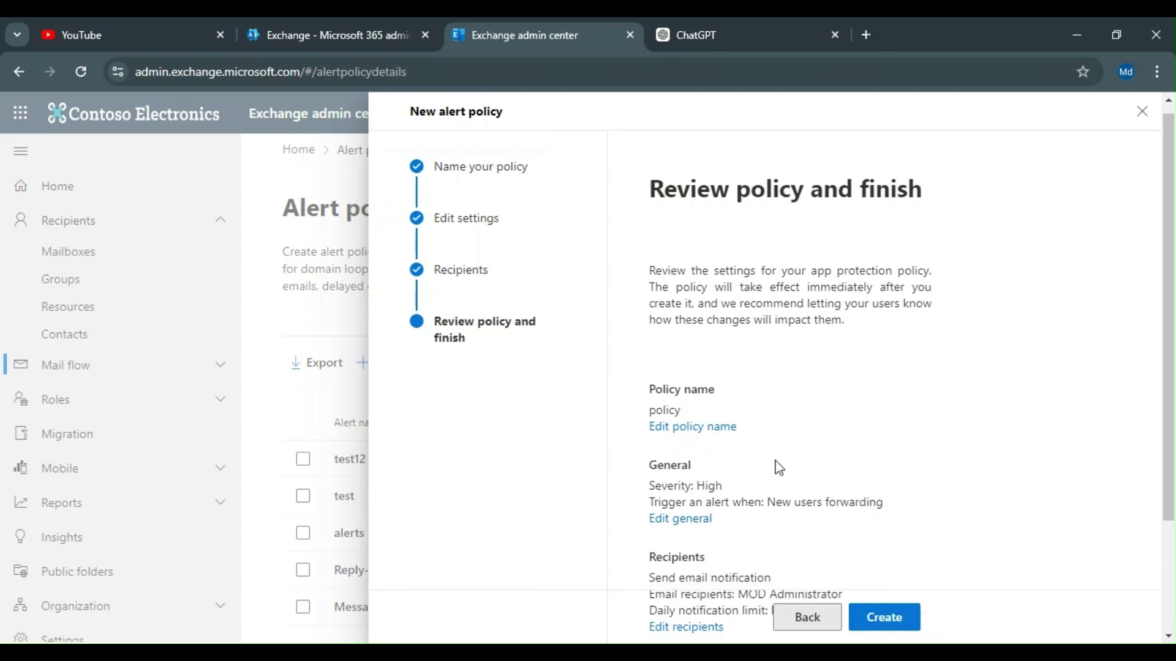
Step: Create the 'policy' alert policy and close the wizard
scroll(894, 623, down, 2)
click(894, 619)
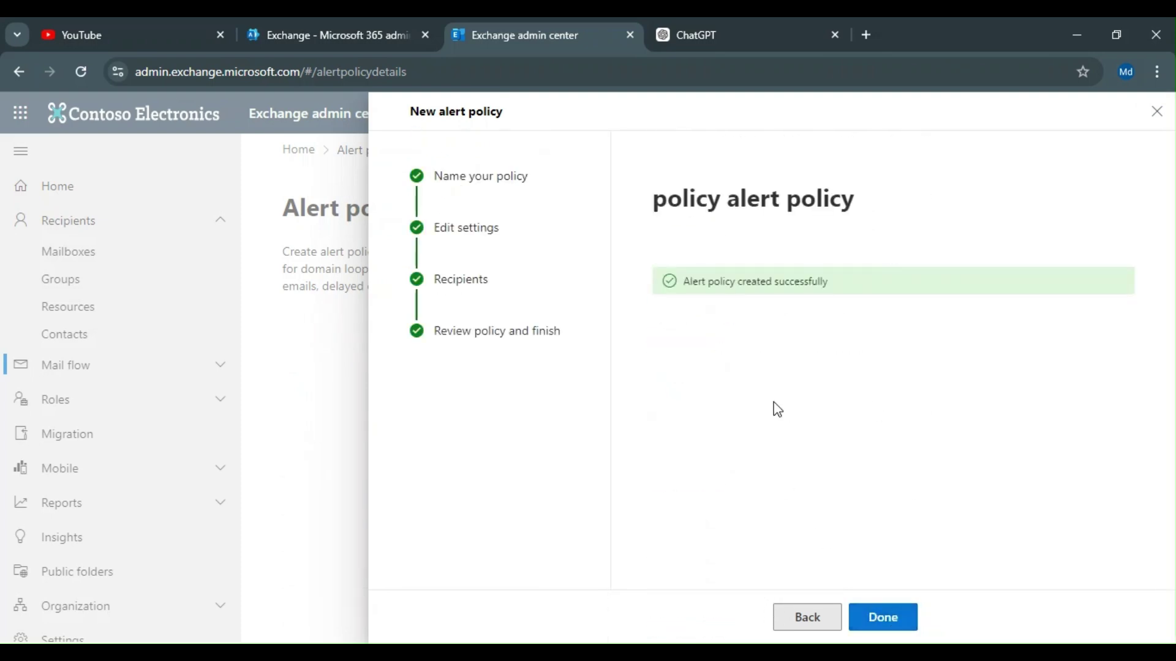
click(865, 623)
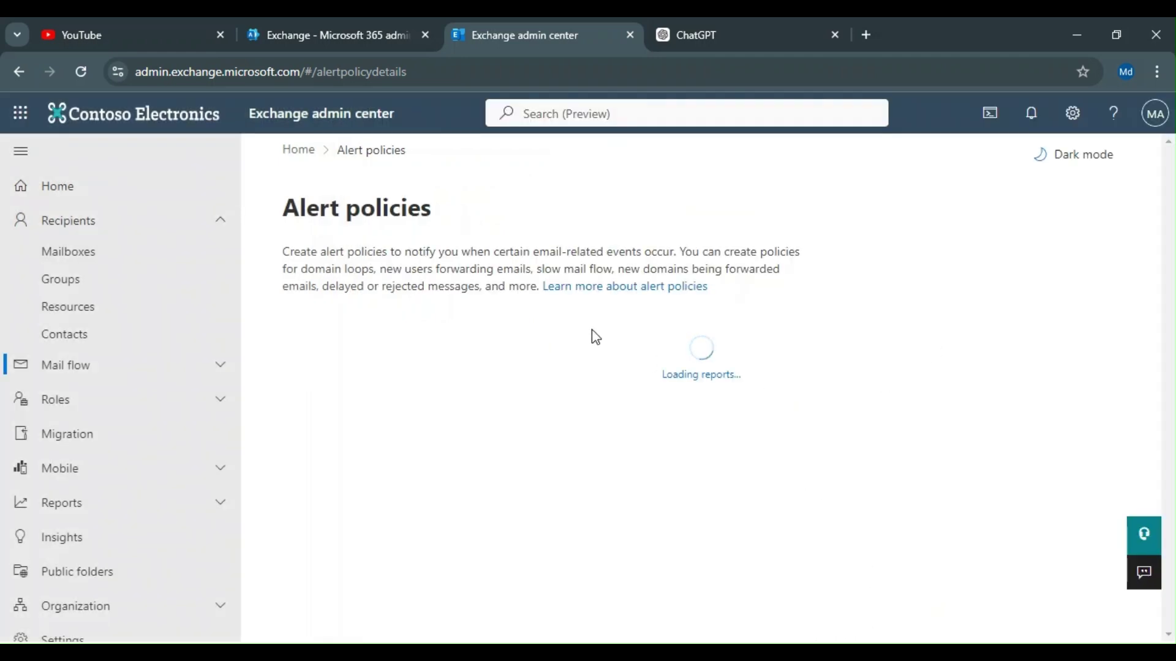
Step: Confirm the six-policy list includes the new 'policy', then expand Mail flow in navigation
scroll(591, 330, down, 1)
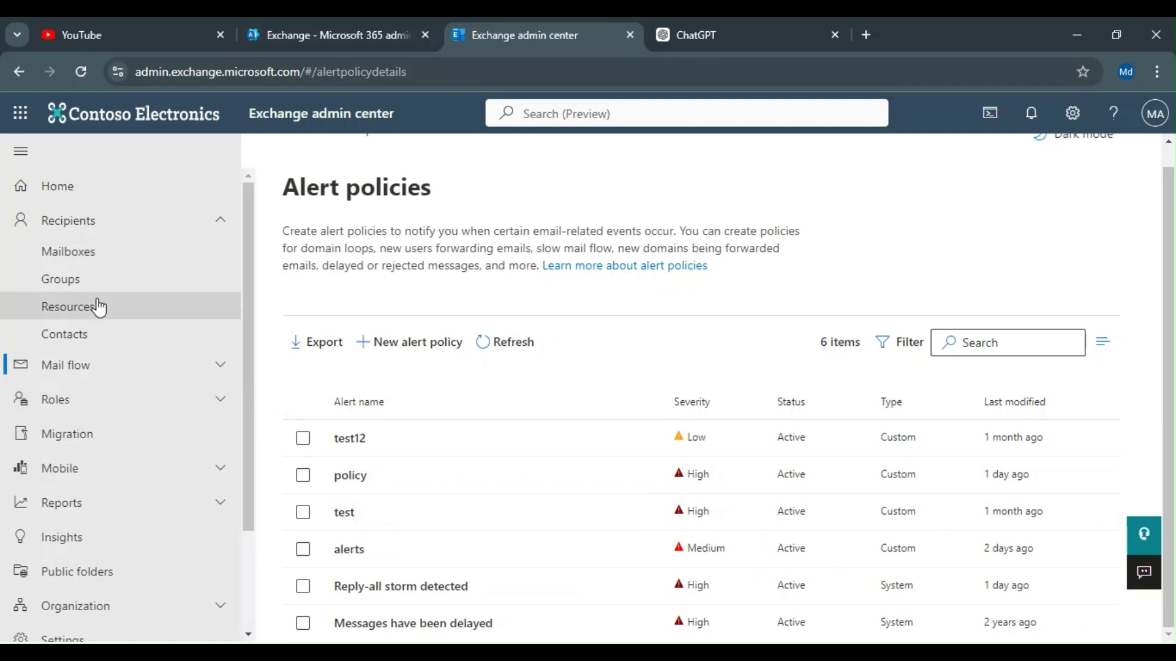
scroll(125, 518, down, 2)
scroll(123, 517, up, 2)
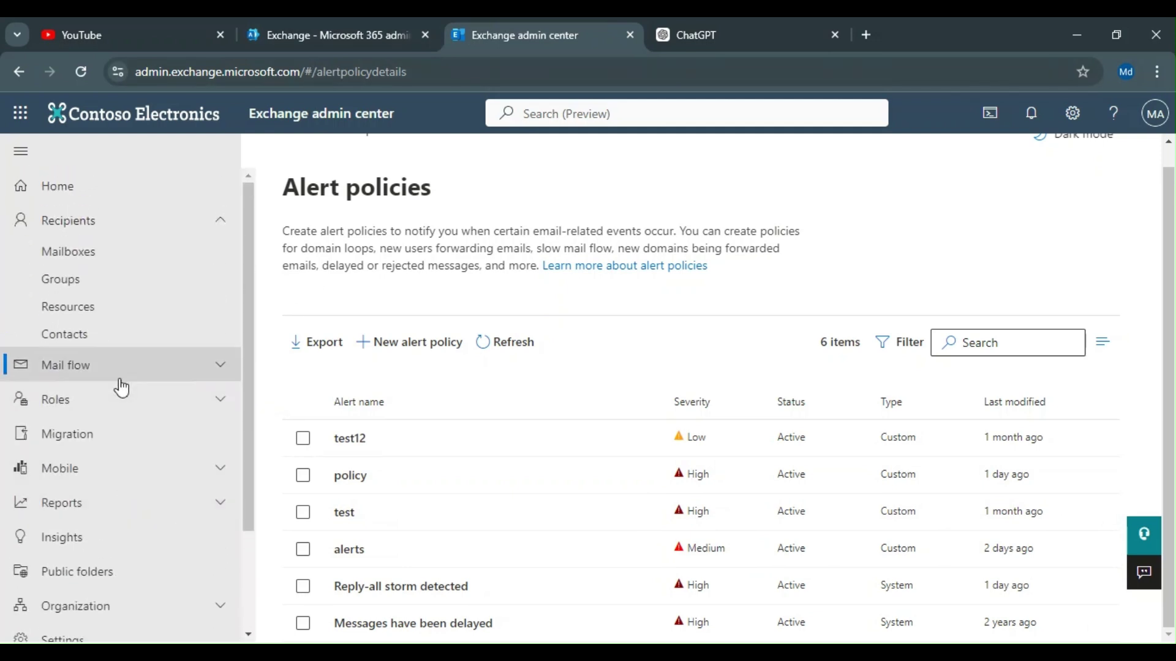
click(122, 369)
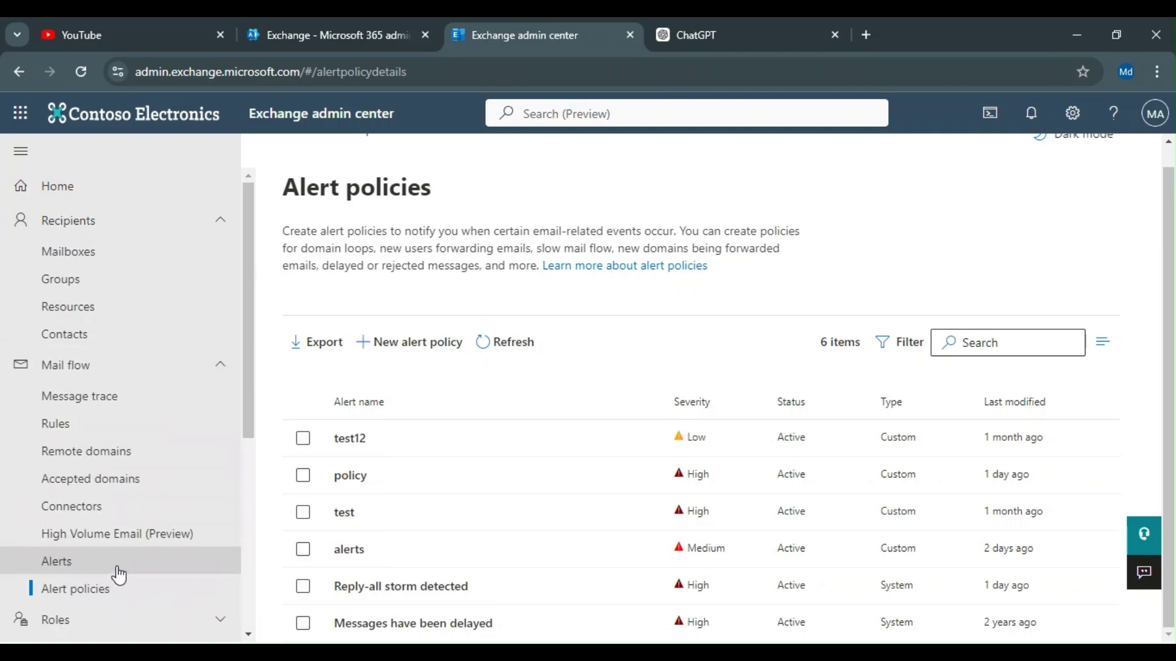
scroll(118, 574, down, 3)
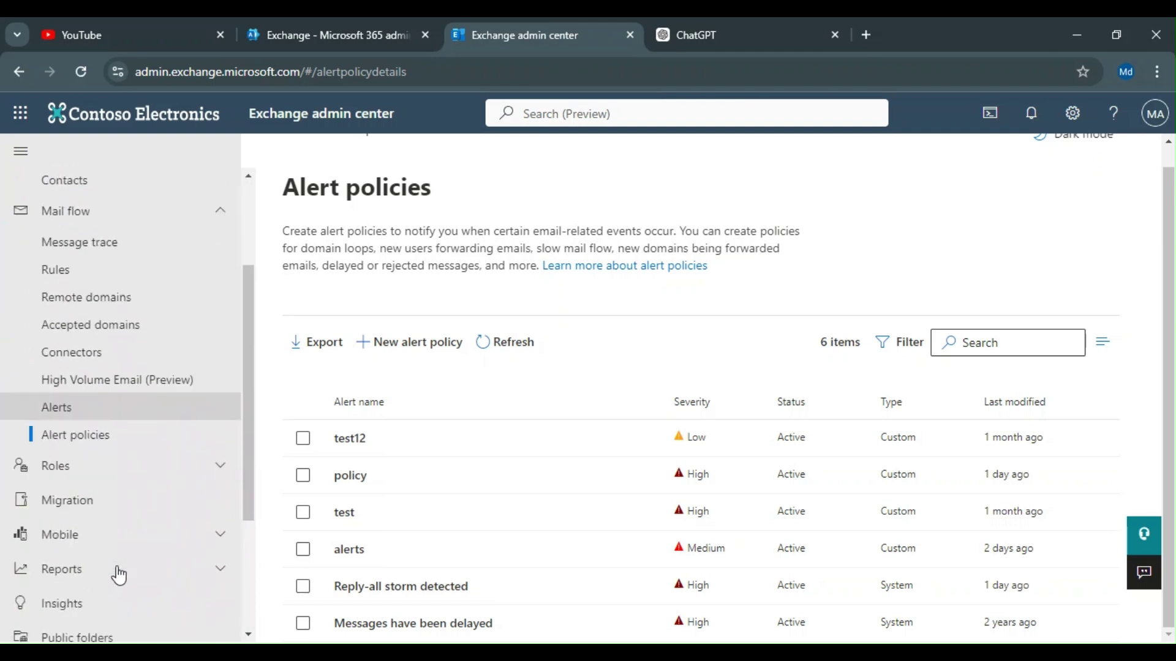